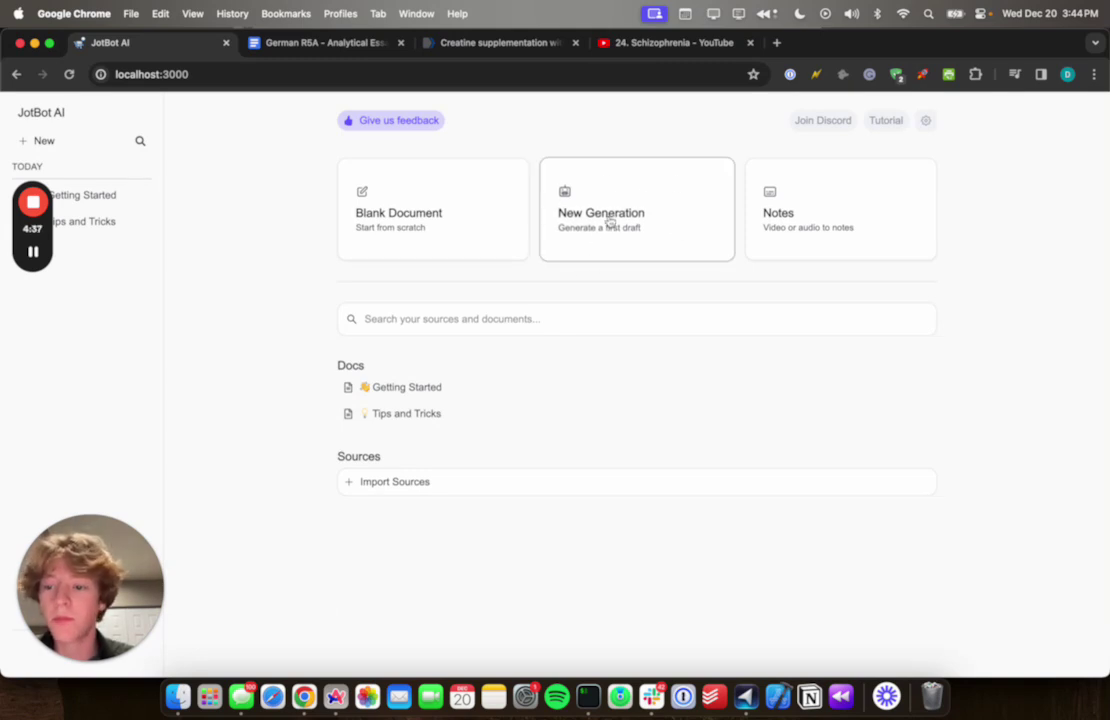
# Start a new JotBot draft, copy the German analytical essay from Google Docs, and begin a training set.
pyautogui.click(609, 222)
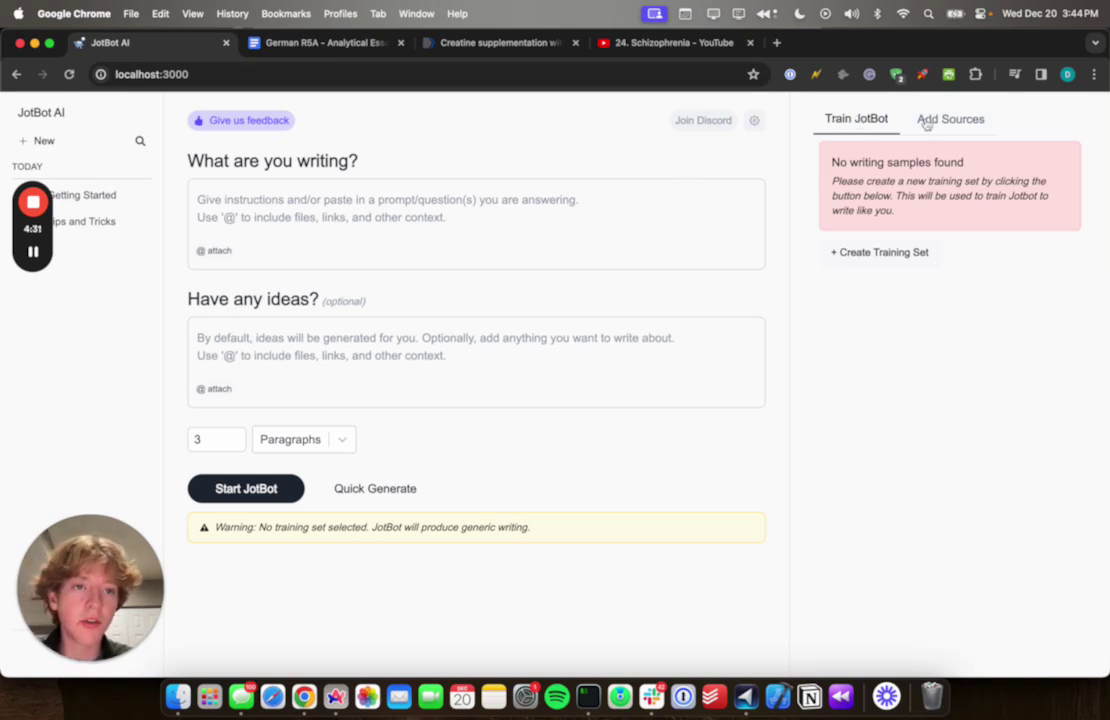
pyautogui.click(313, 43)
pyautogui.rightClick(476, 292)
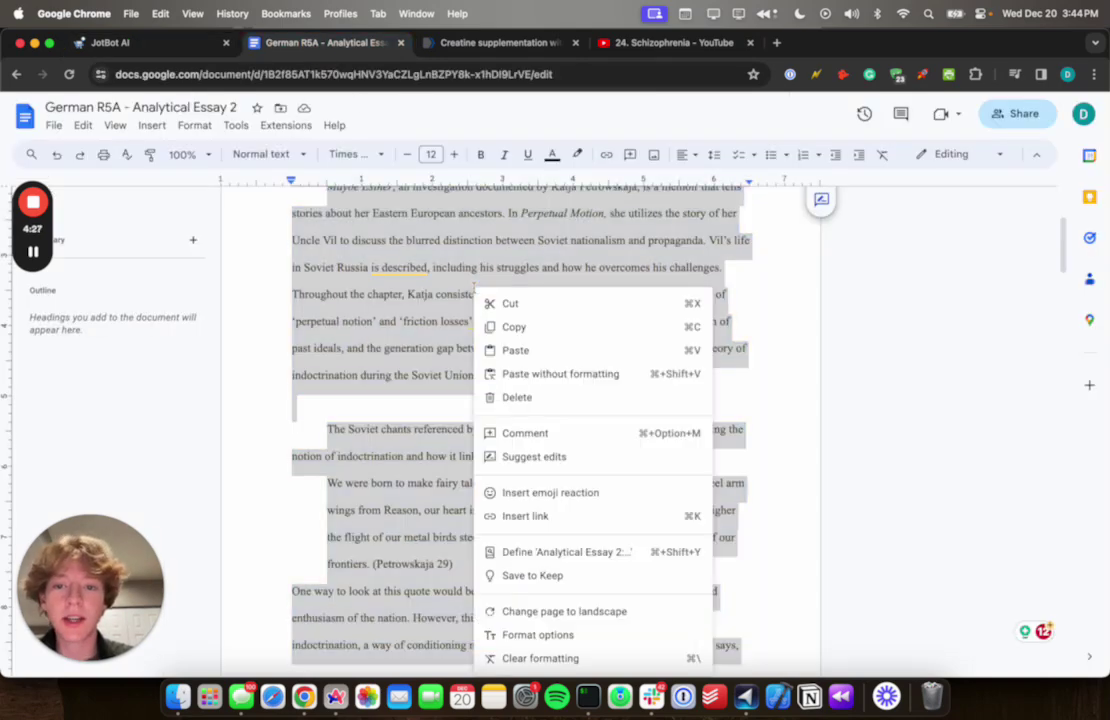
pyautogui.click(510, 328)
pyautogui.click(145, 45)
pyautogui.click(871, 256)
# Name the training set 'essay' and add the pasted analytical essay as its writing sample.
pyautogui.click(573, 350)
pyautogui.write('essay')
pyautogui.click(555, 404)
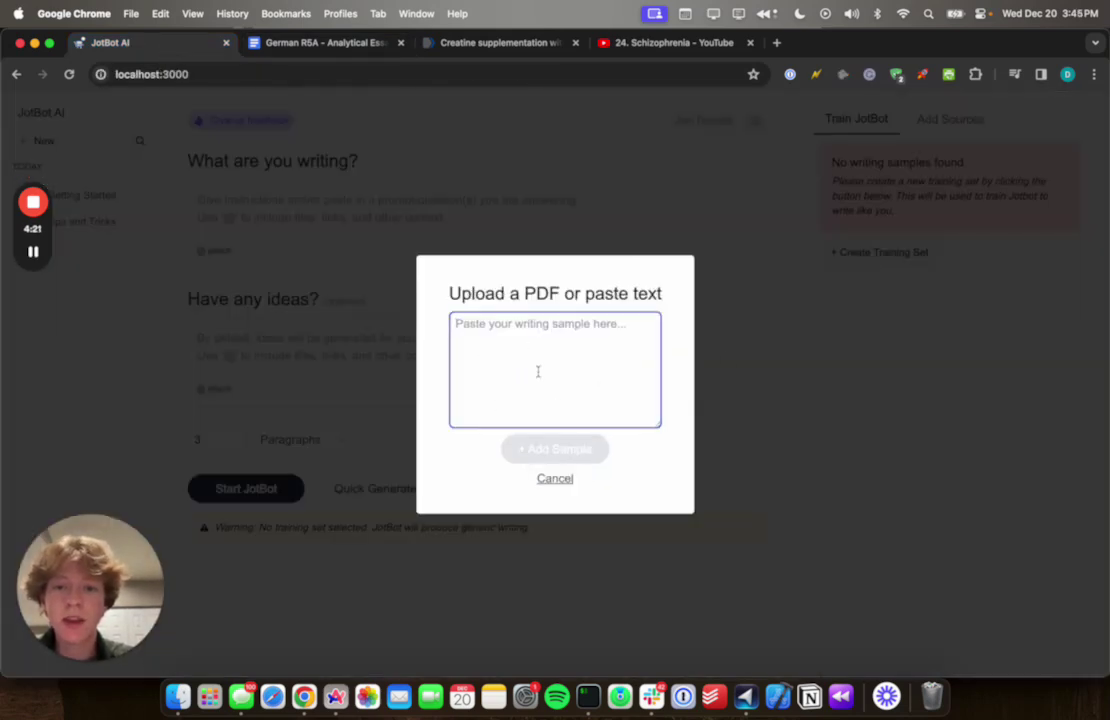
pyautogui.rightClick(540, 345)
pyautogui.click(560, 452)
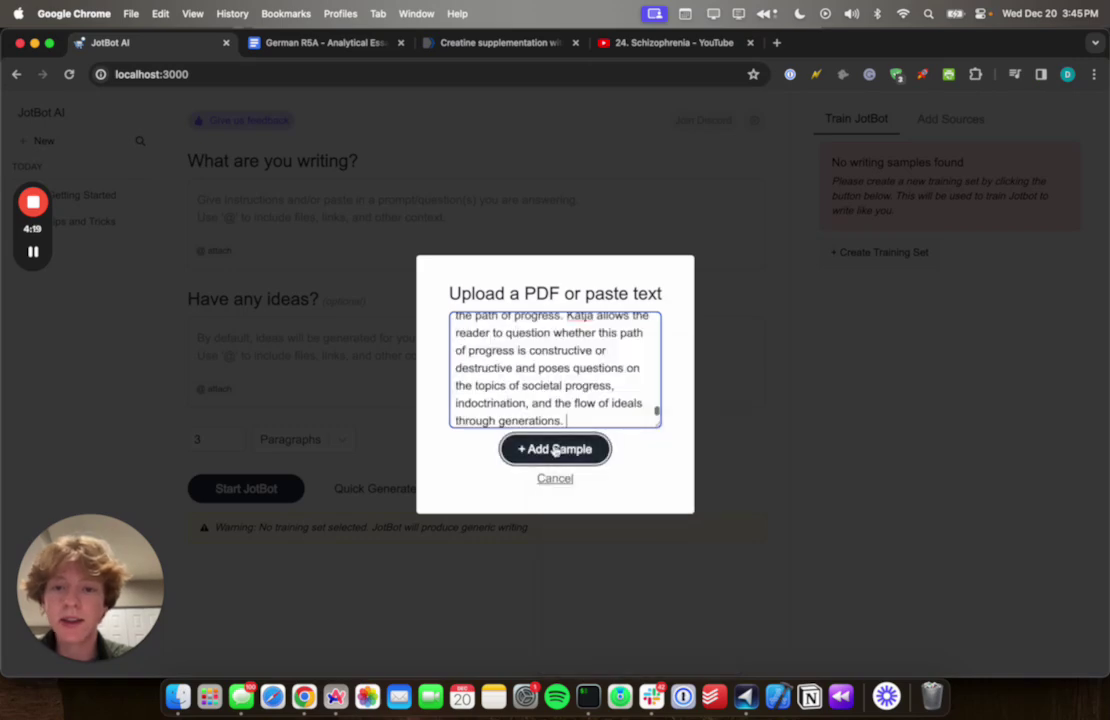
pyautogui.click(555, 450)
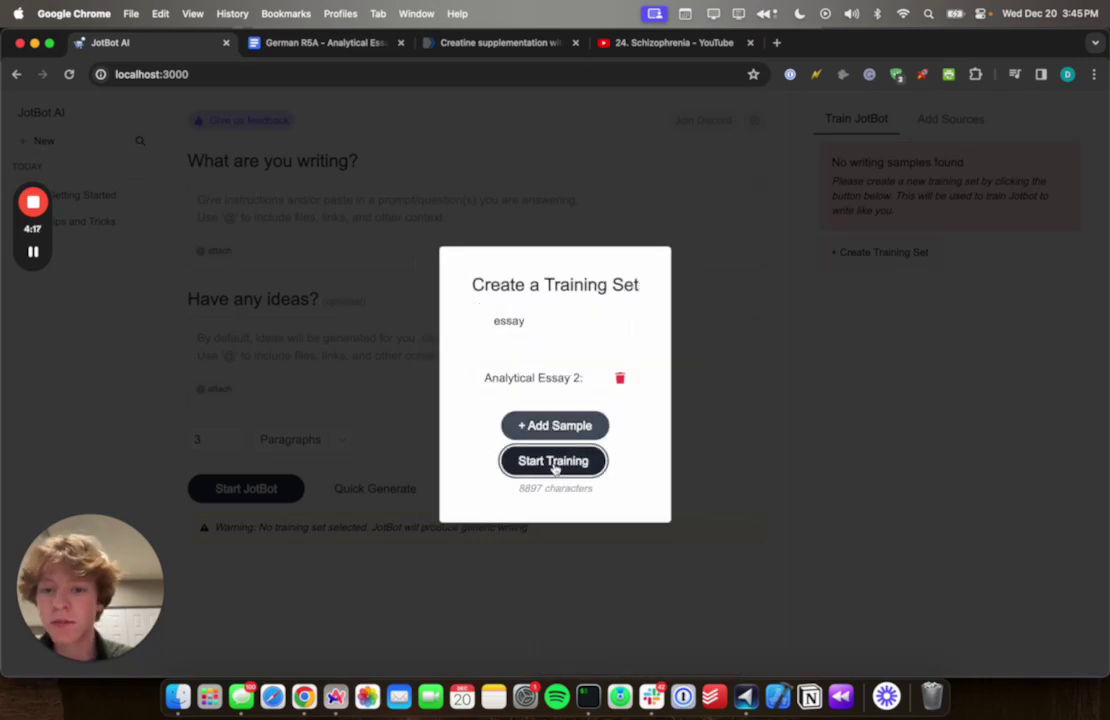
# Train on the sample, keep all suggested vocabulary, voice and style aspects, and submit.
pyautogui.click(555, 462)
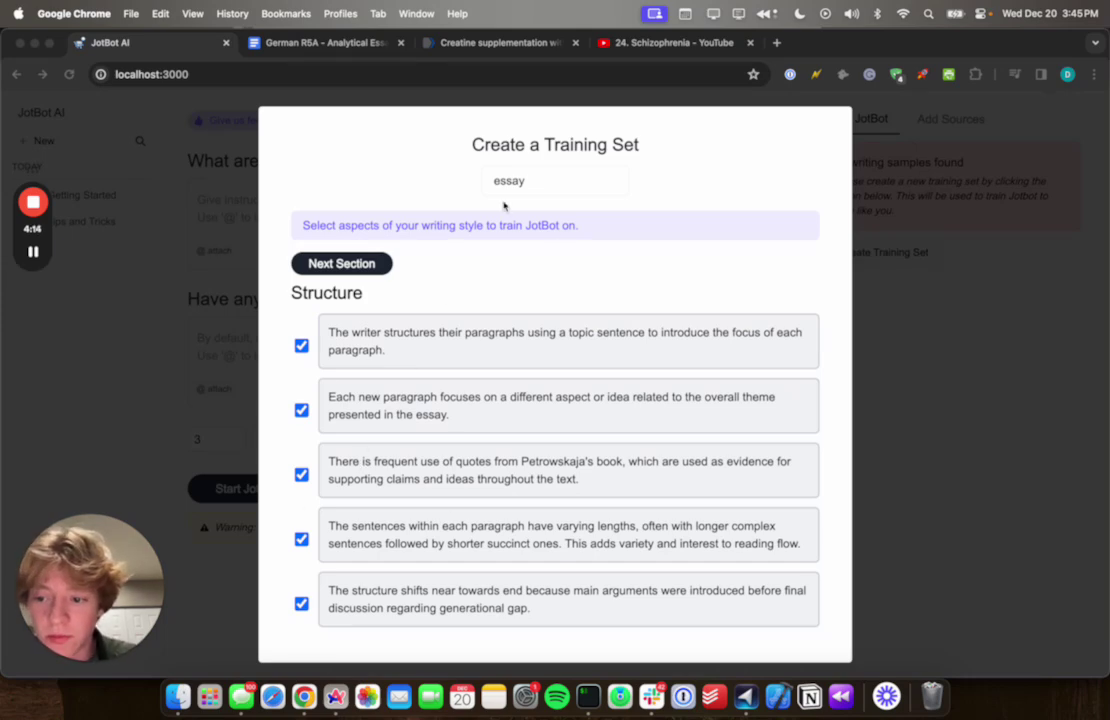
pyautogui.click(356, 265)
pyautogui.click(356, 265)
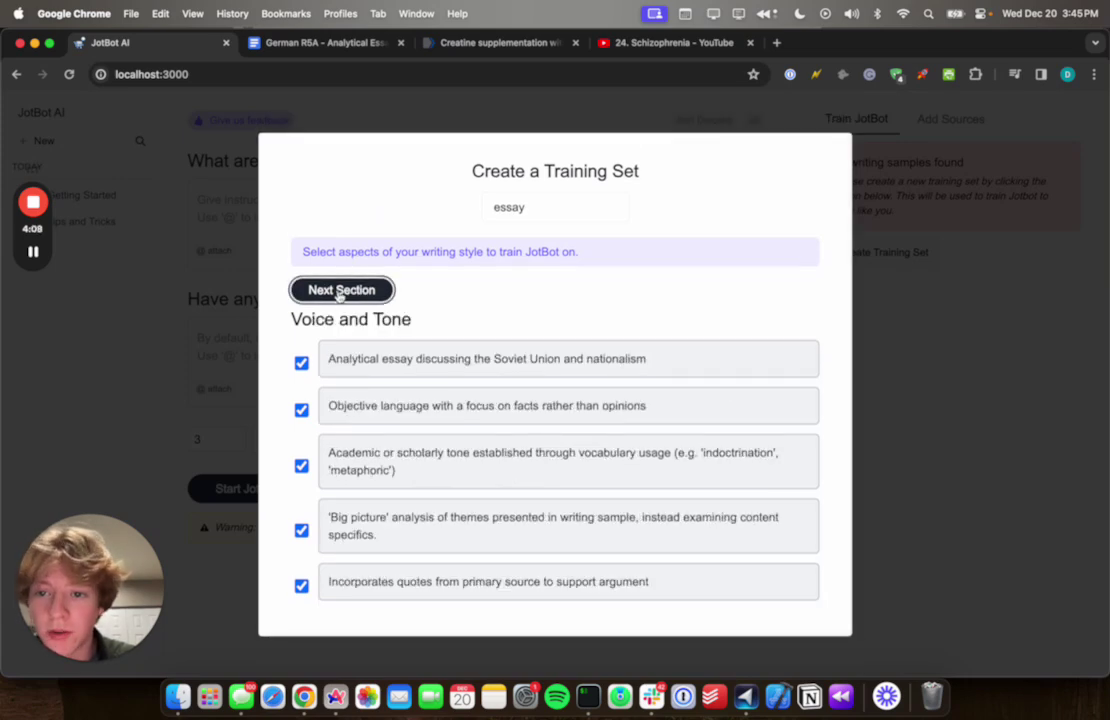
pyautogui.click(340, 291)
pyautogui.click(328, 271)
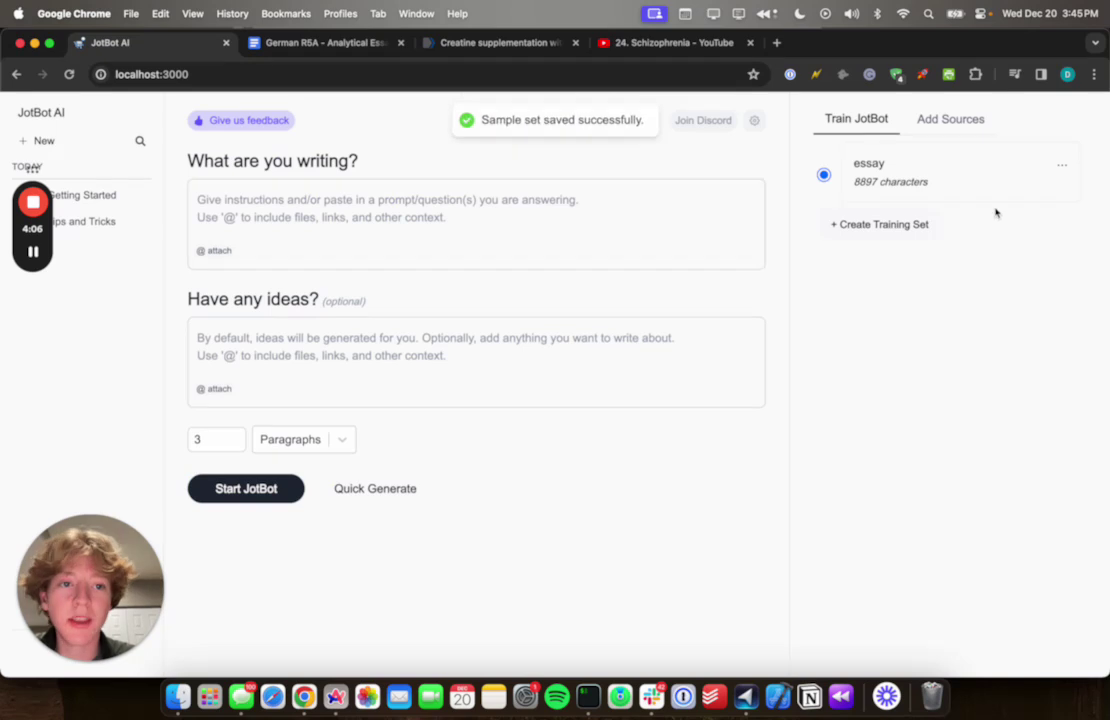
# Open the Sources panel and start adding a new source.
pyautogui.click(347, 207)
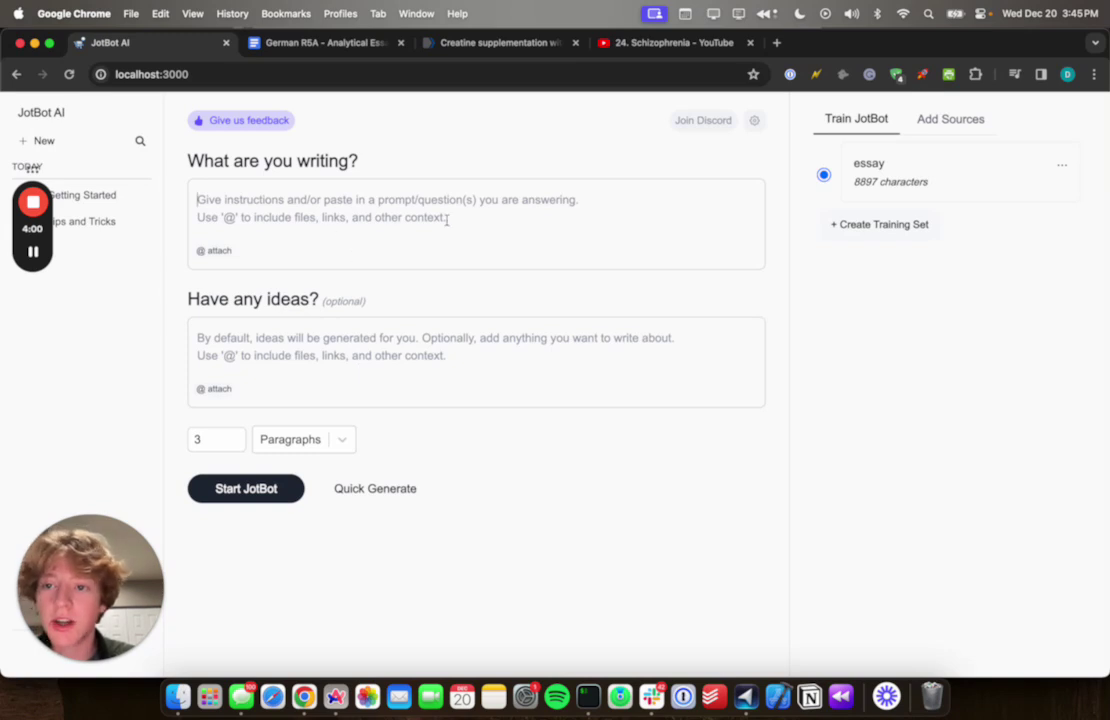
pyautogui.click(934, 127)
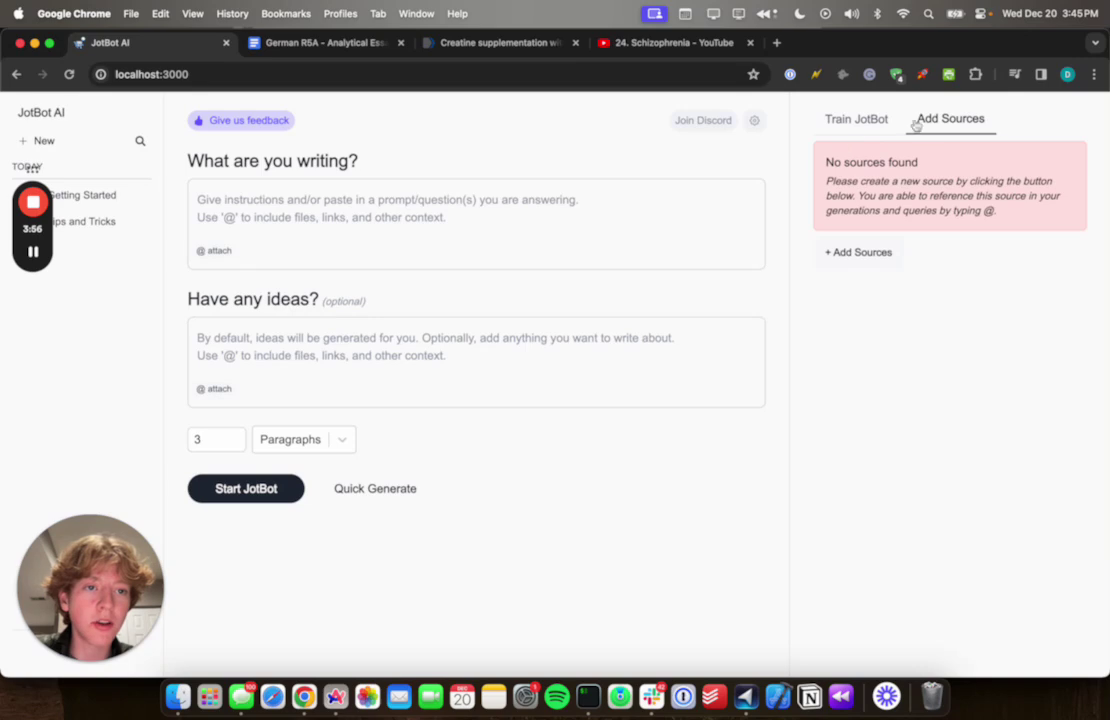
pyautogui.click(884, 252)
# Select the creatine article's web address in its browser tab and return to JotBot.
pyautogui.click(505, 43)
pyautogui.click(296, 73)
pyautogui.scroll(-3, 232, 166)
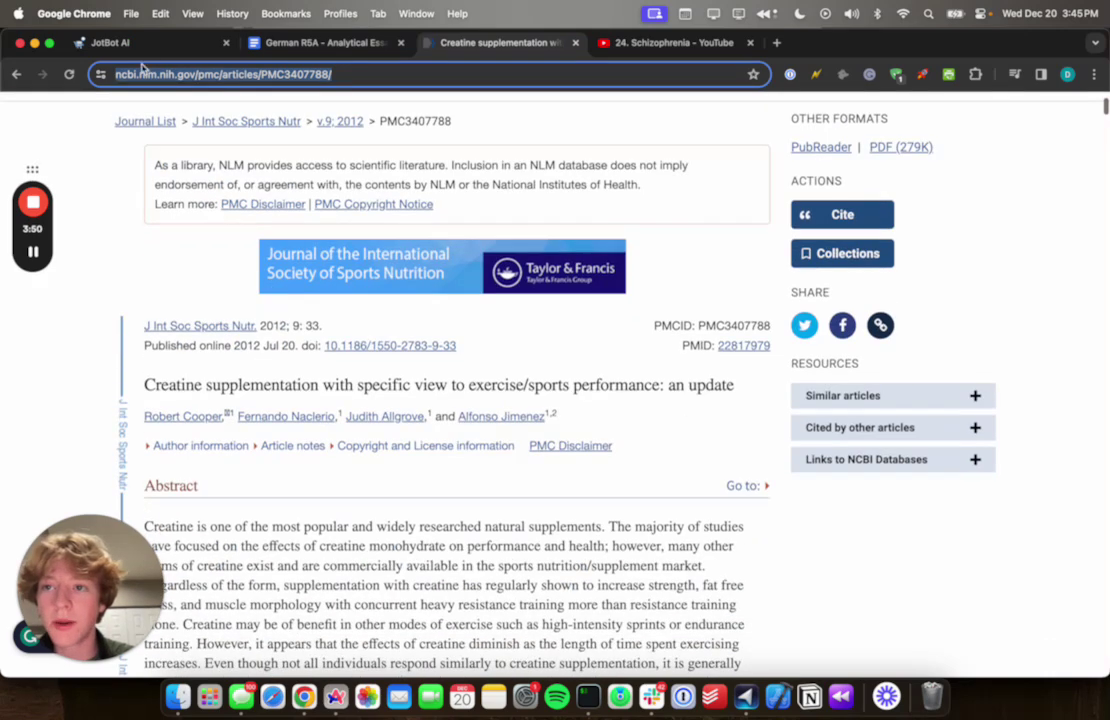
pyautogui.click(172, 46)
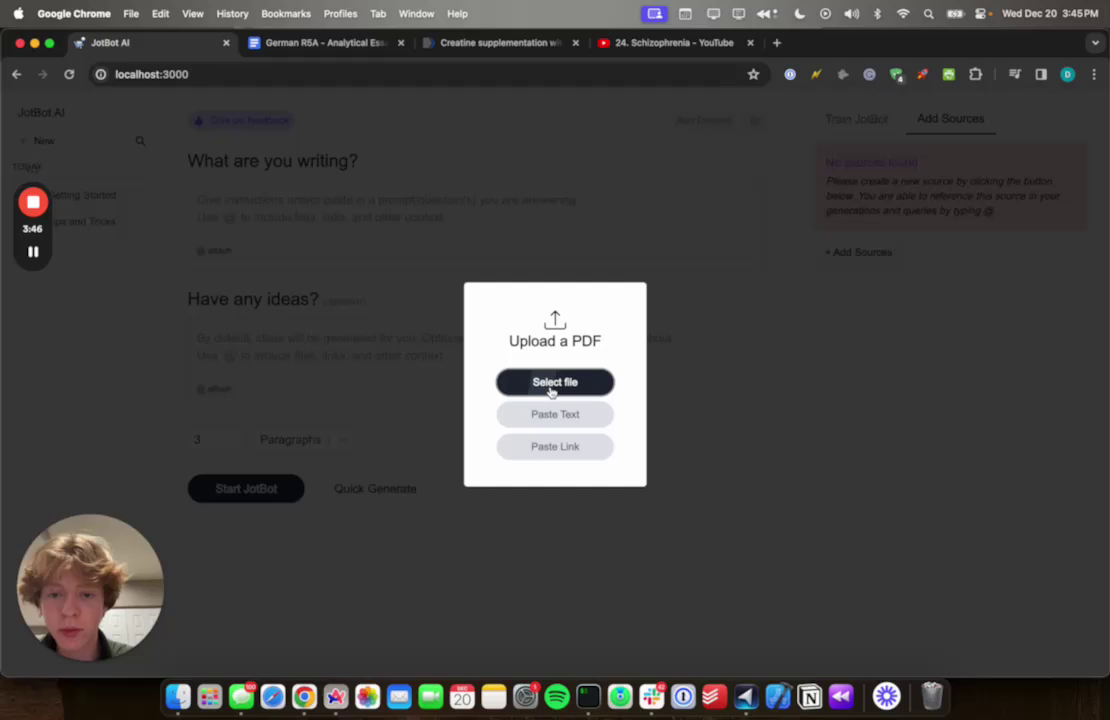
# Add the creatine article as a link source by pasting its URL and confirming the fetched text.
pyautogui.click(549, 447)
pyautogui.press('super+v')
pyautogui.click(546, 428)
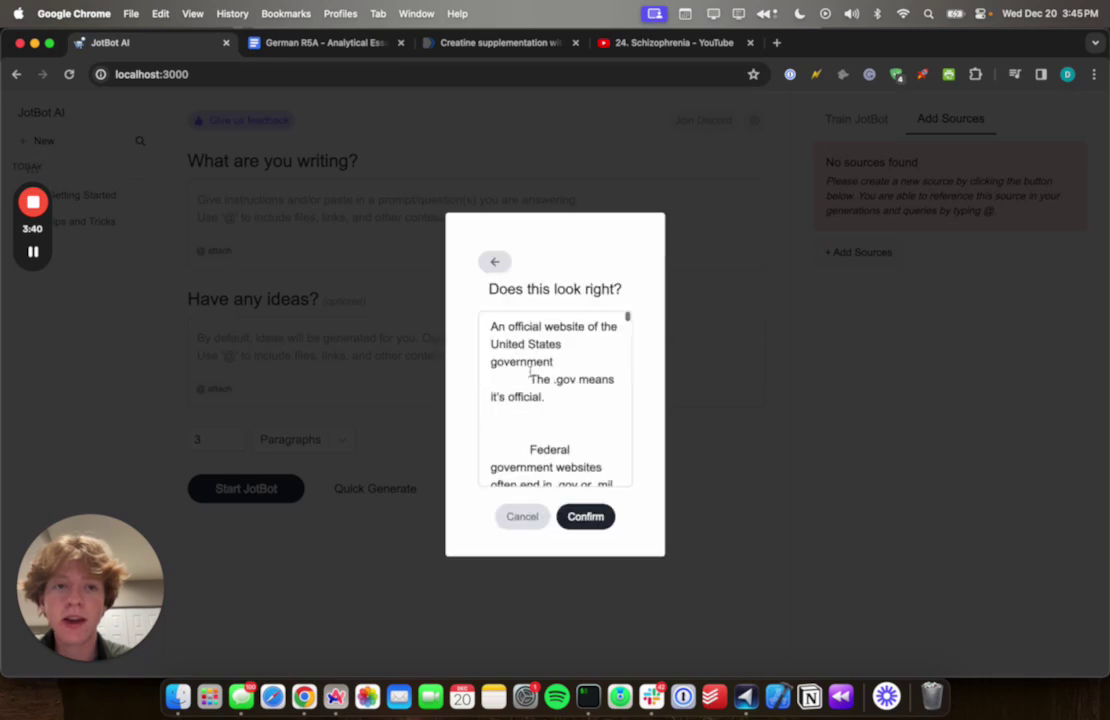
pyautogui.scroll(-5, 548, 395)
pyautogui.scroll(-10, 548, 395)
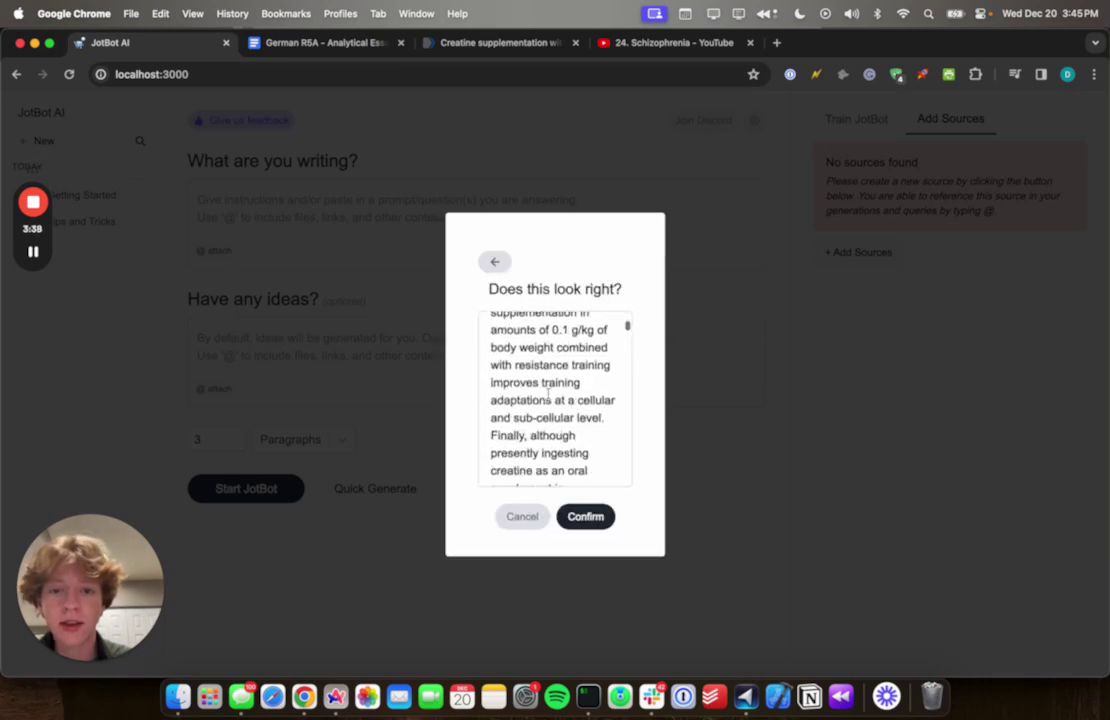
pyautogui.click(585, 516)
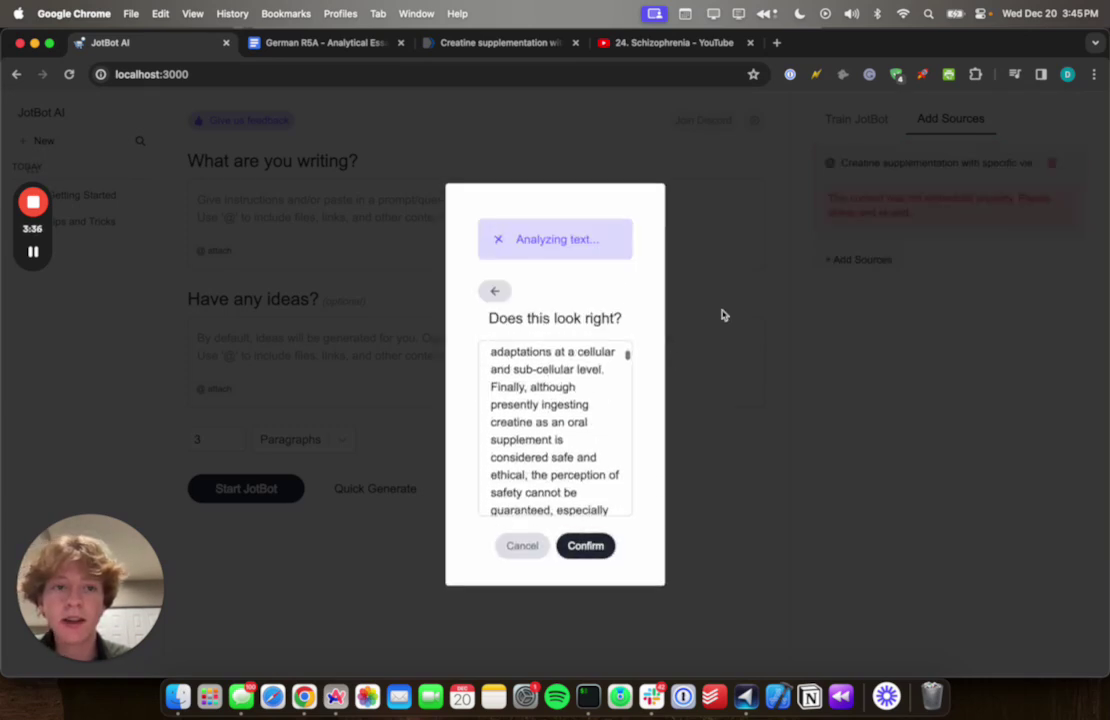
pyautogui.moveTo(38, 260)
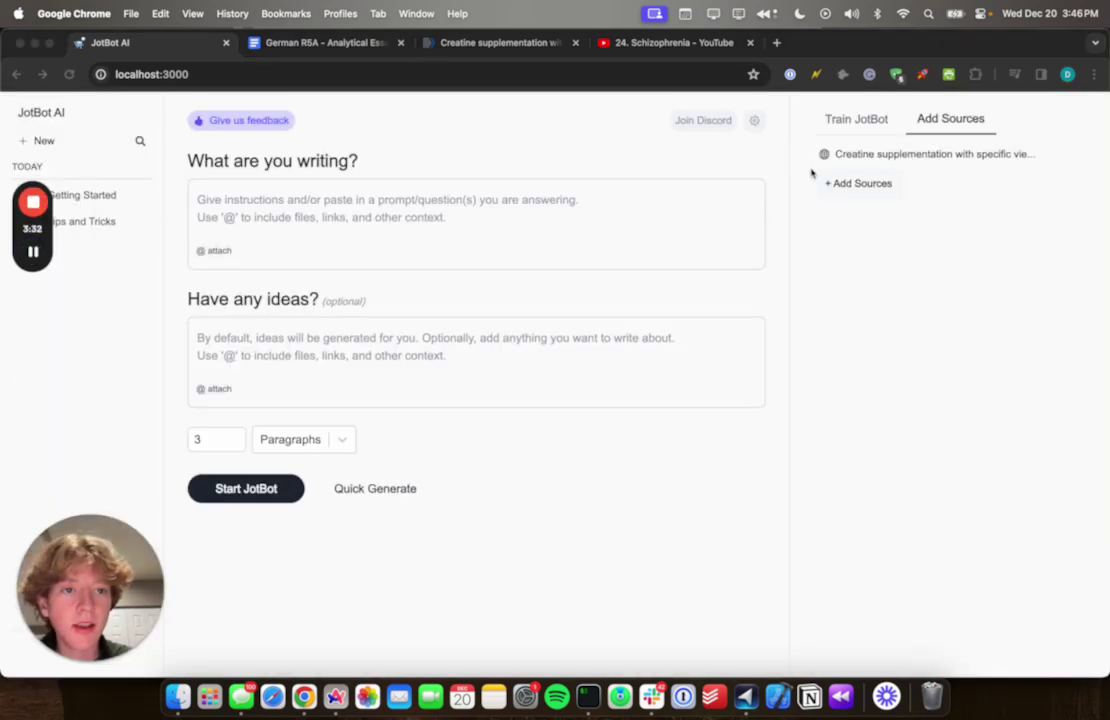
# Enter the prompt 'write a research paper @' citing the creatine article source.
pyautogui.click(811, 174)
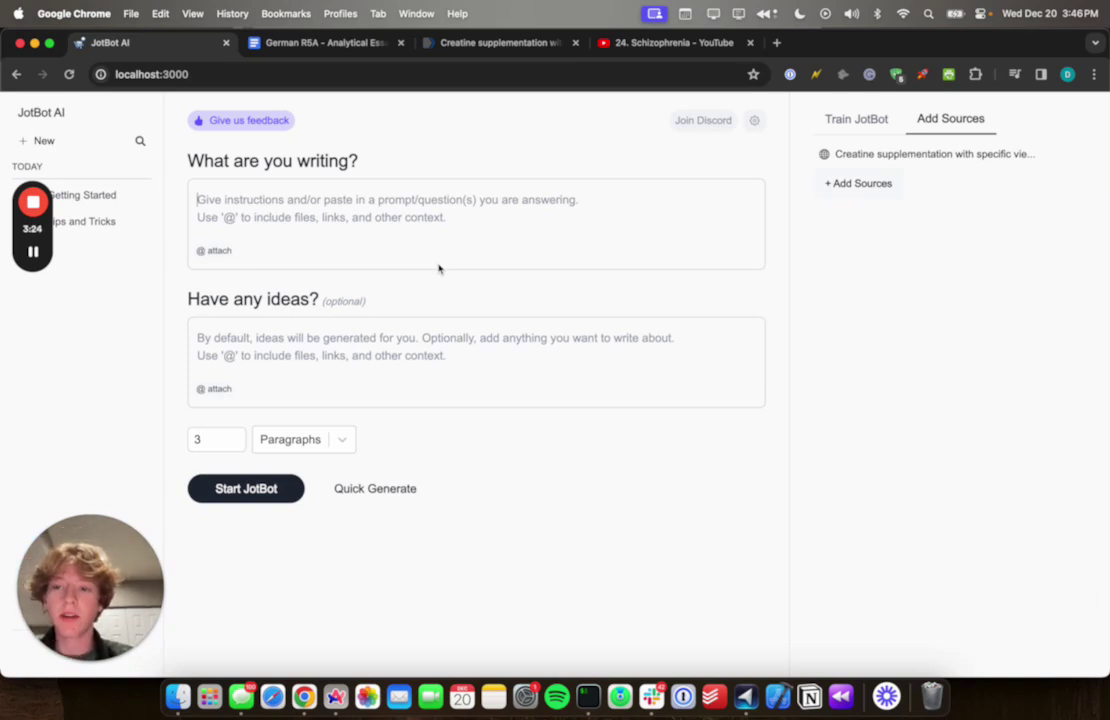
pyautogui.write('write a research pa')
pyautogui.press('BackSpace')
pyautogui.write('paper ')
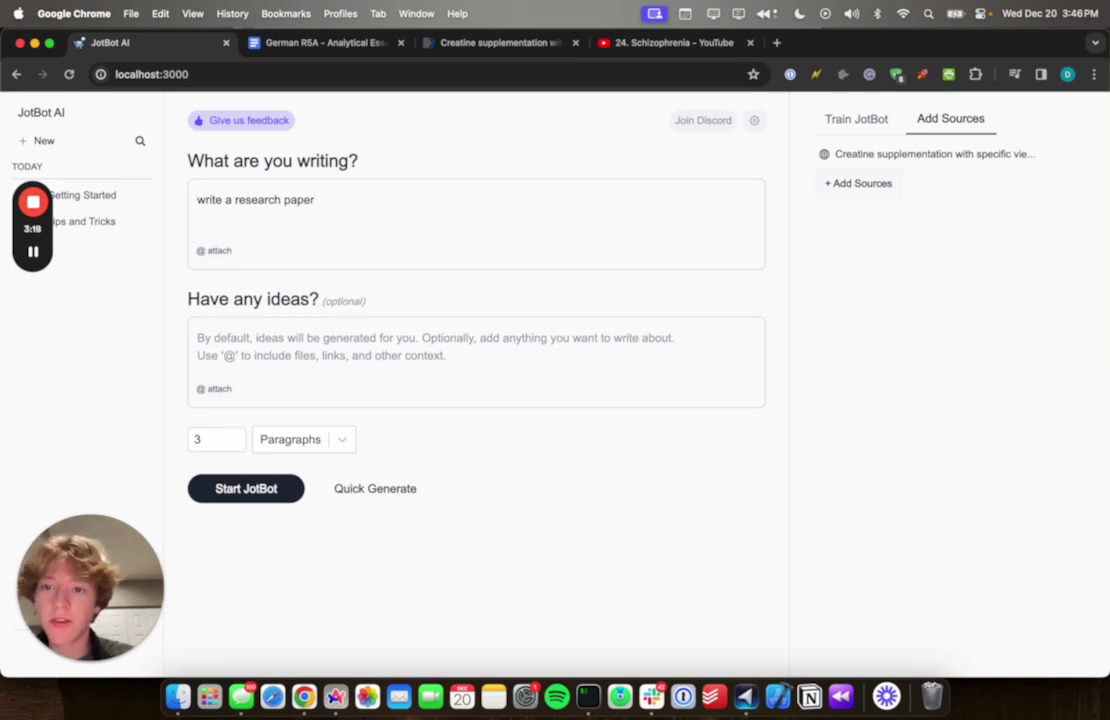
pyautogui.write('@')
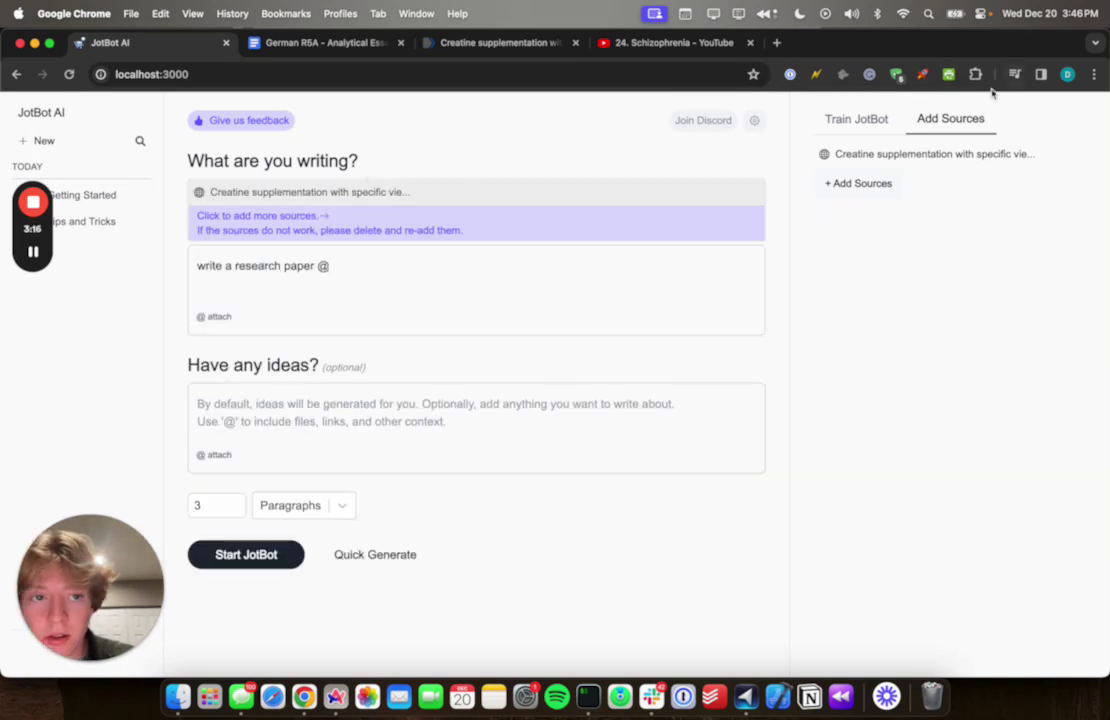
pyautogui.click(307, 194)
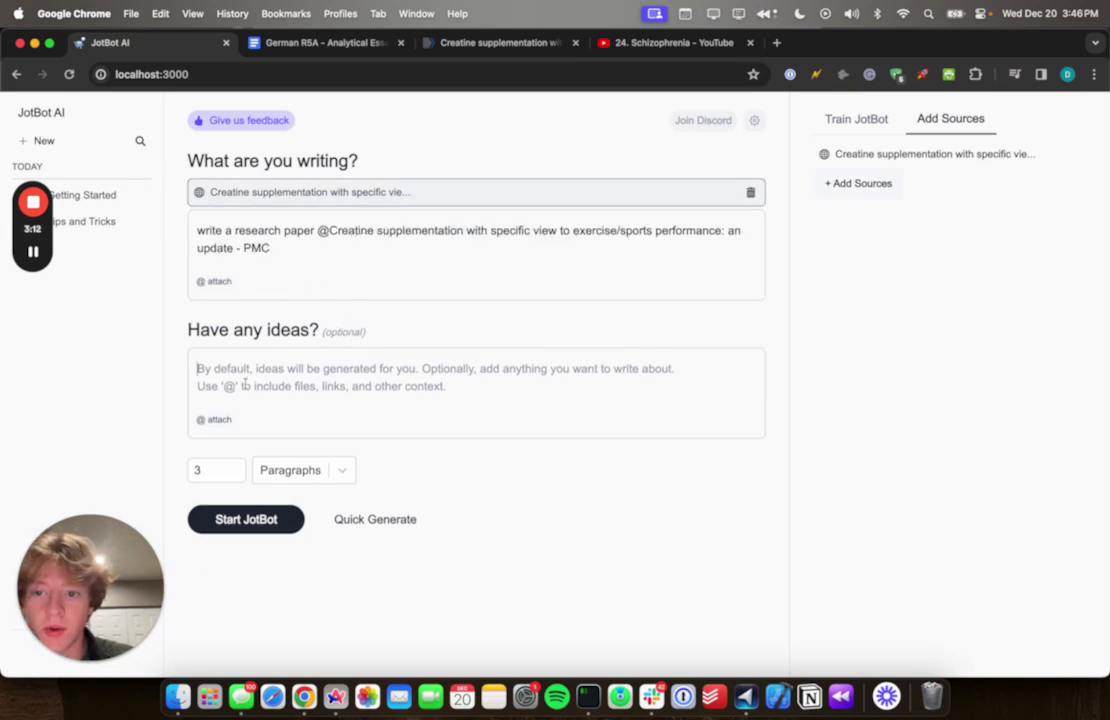
# Set the paper length to 8 paragraphs.
pyautogui.click(385, 357)
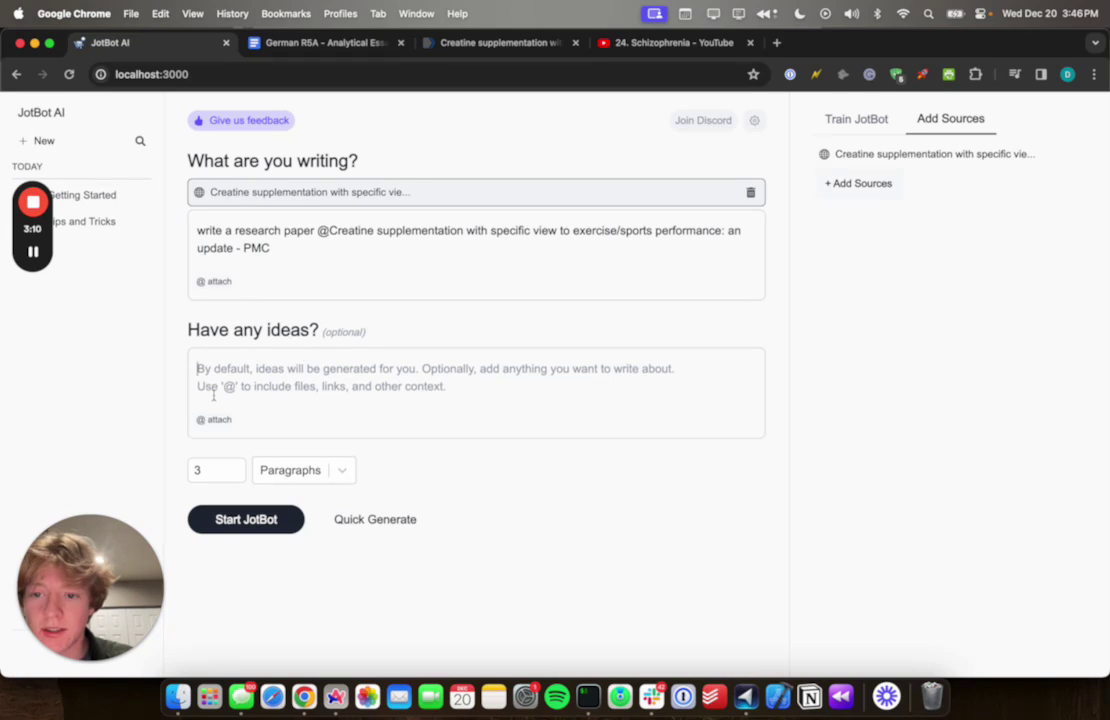
pyautogui.doubleClick(234, 466)
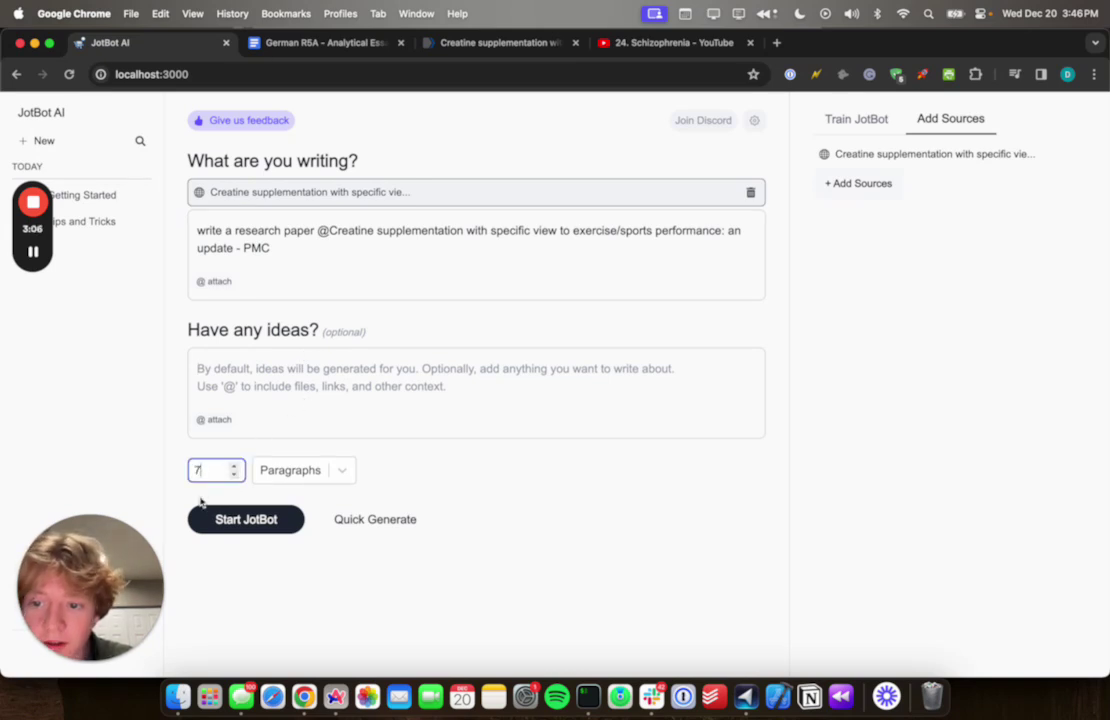
pyautogui.click(234, 465)
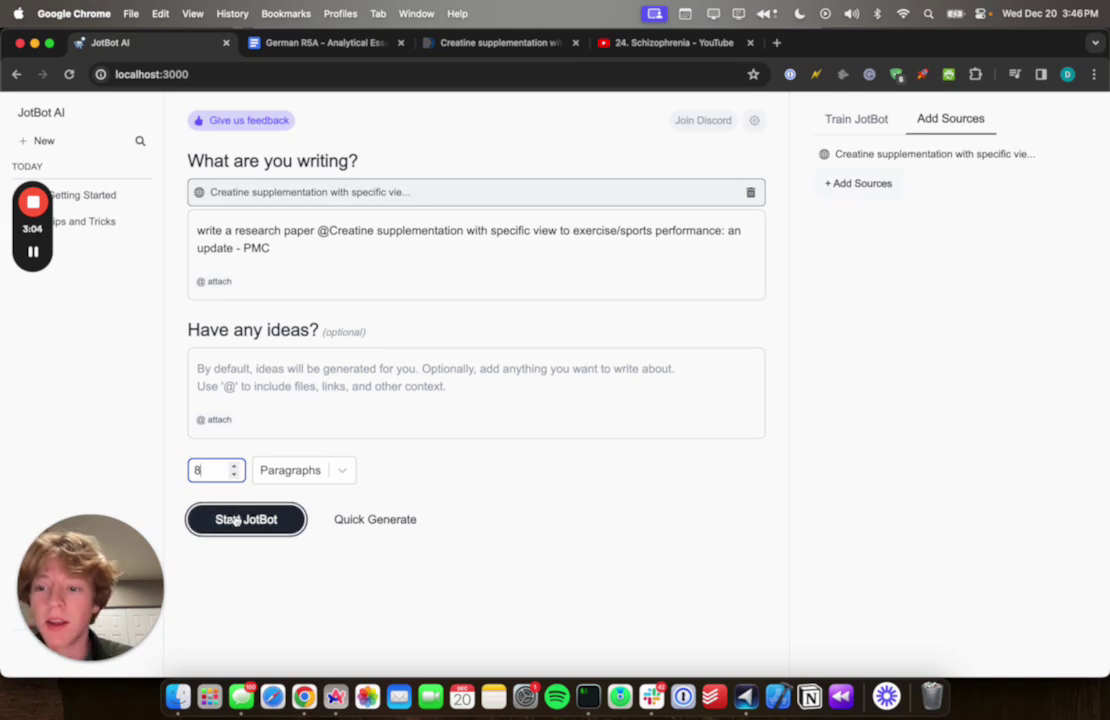
# Generate ideas and continue with the first one, on creatine and physical performance.
pyautogui.click(235, 520)
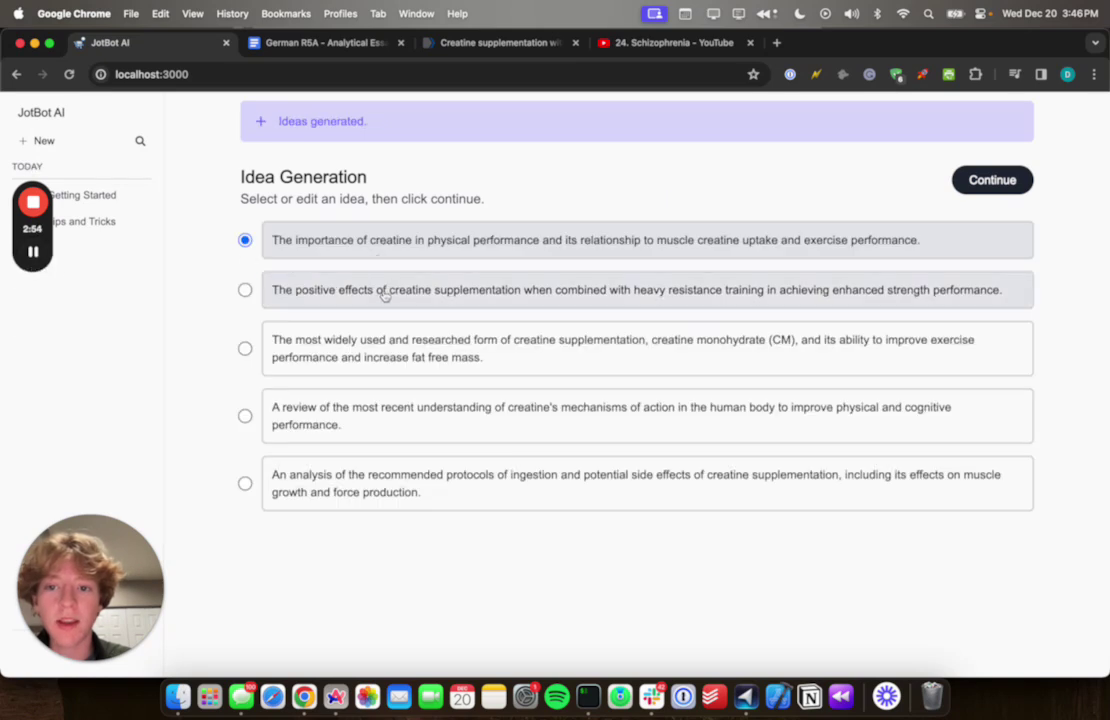
pyautogui.click(984, 184)
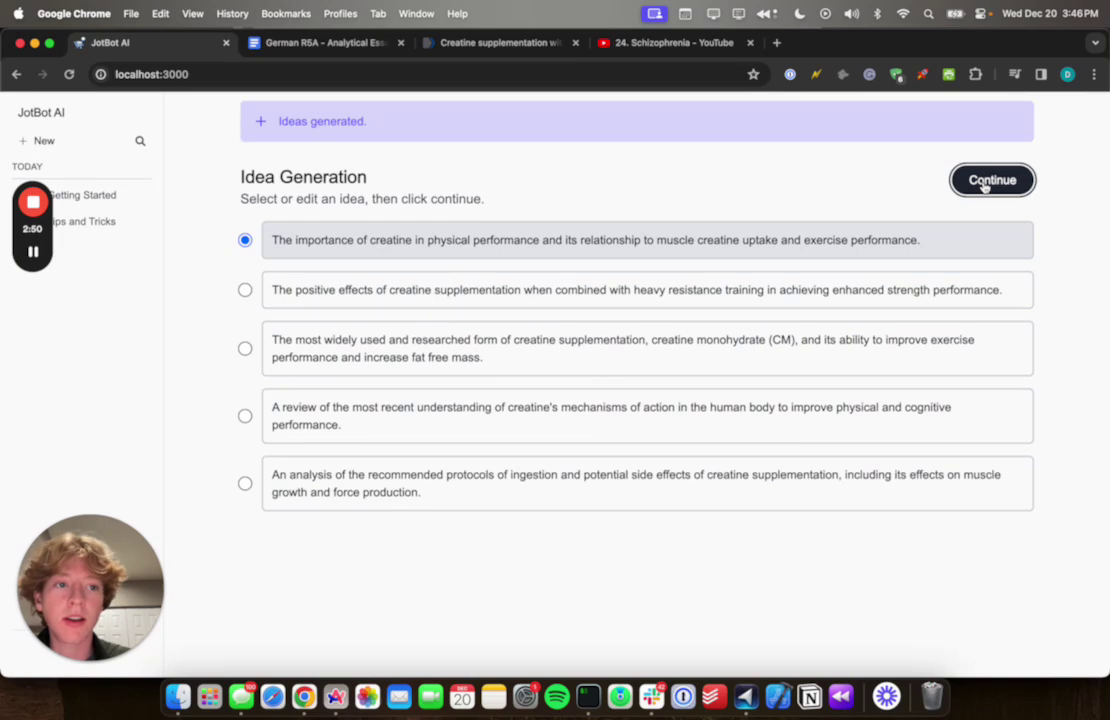
# Review the Introduction, Mechanisms, Supplementation Protocol and Effects outline, then generate the 787-word essay.
pyautogui.moveTo(35, 256)
pyautogui.scroll(-2, 398, 400)
pyautogui.scroll(-1, 398, 403)
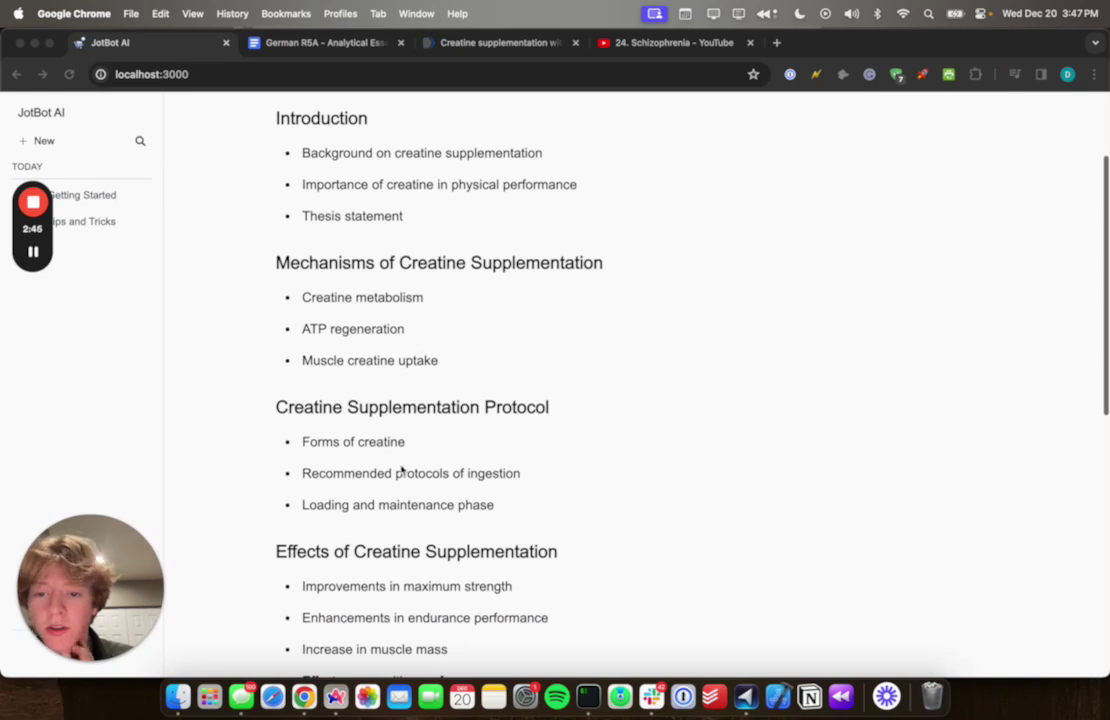
pyautogui.scroll(-1, 402, 469)
pyautogui.doubleClick(300, 347)
pyautogui.click(492, 444)
pyautogui.moveTo(487, 440); pyautogui.dragTo(199, 332)
pyautogui.scroll(-5, 420, 440)
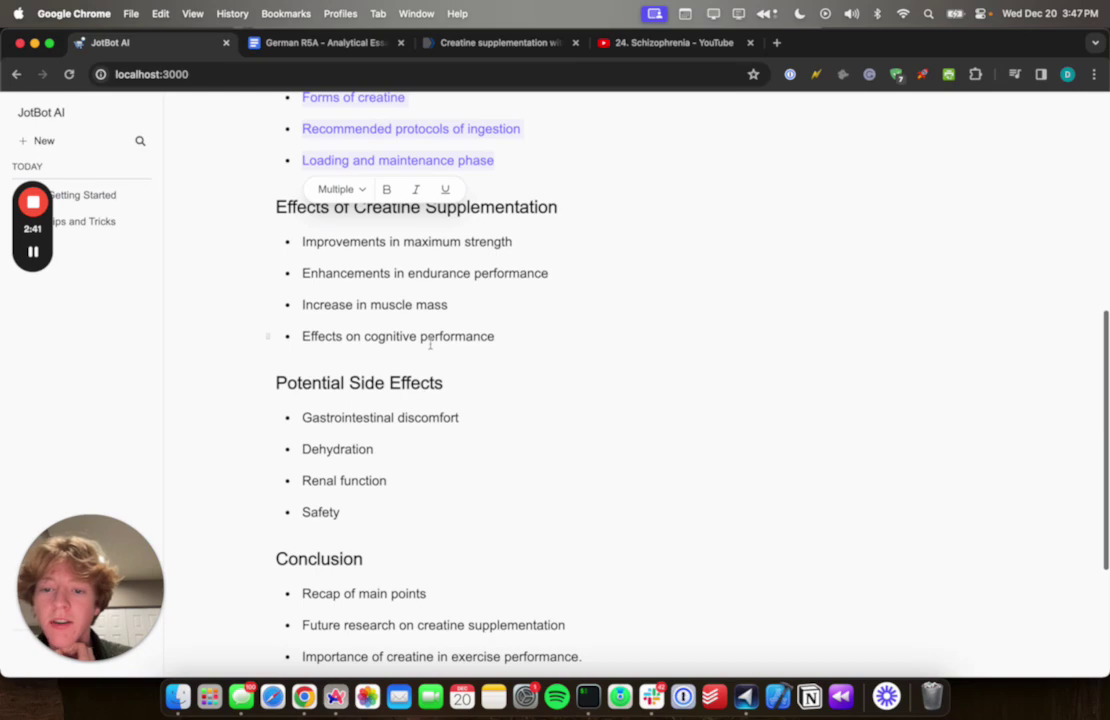
pyautogui.scroll(-4, 430, 343)
pyautogui.scroll(10, 431, 344)
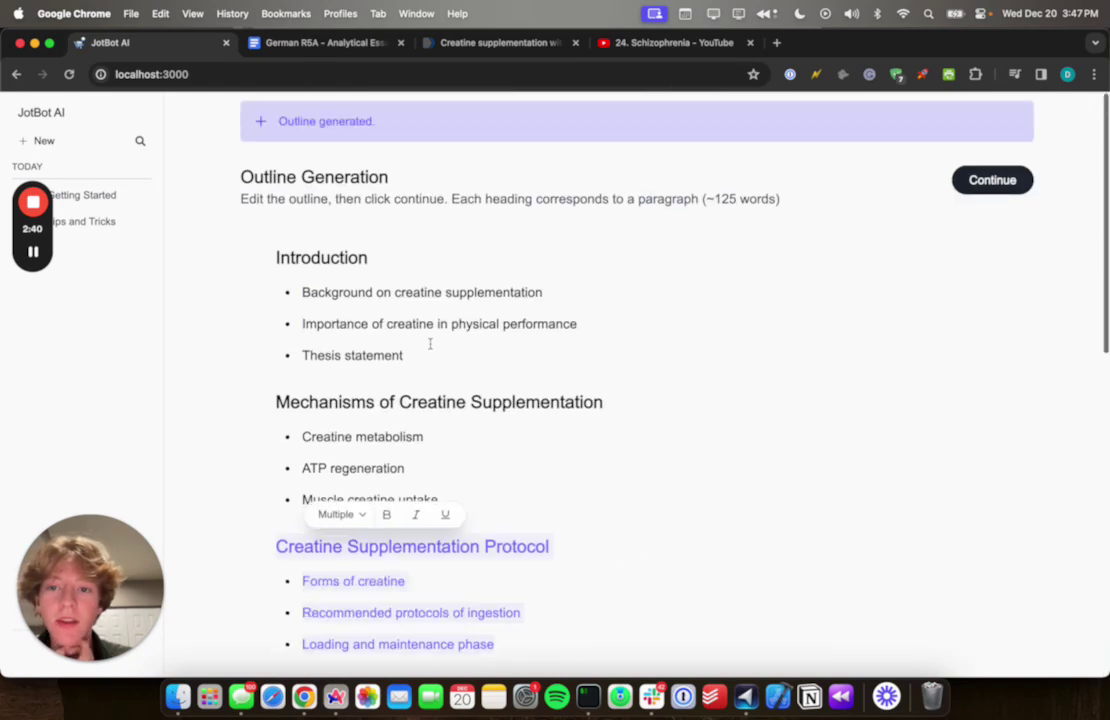
pyautogui.click(987, 182)
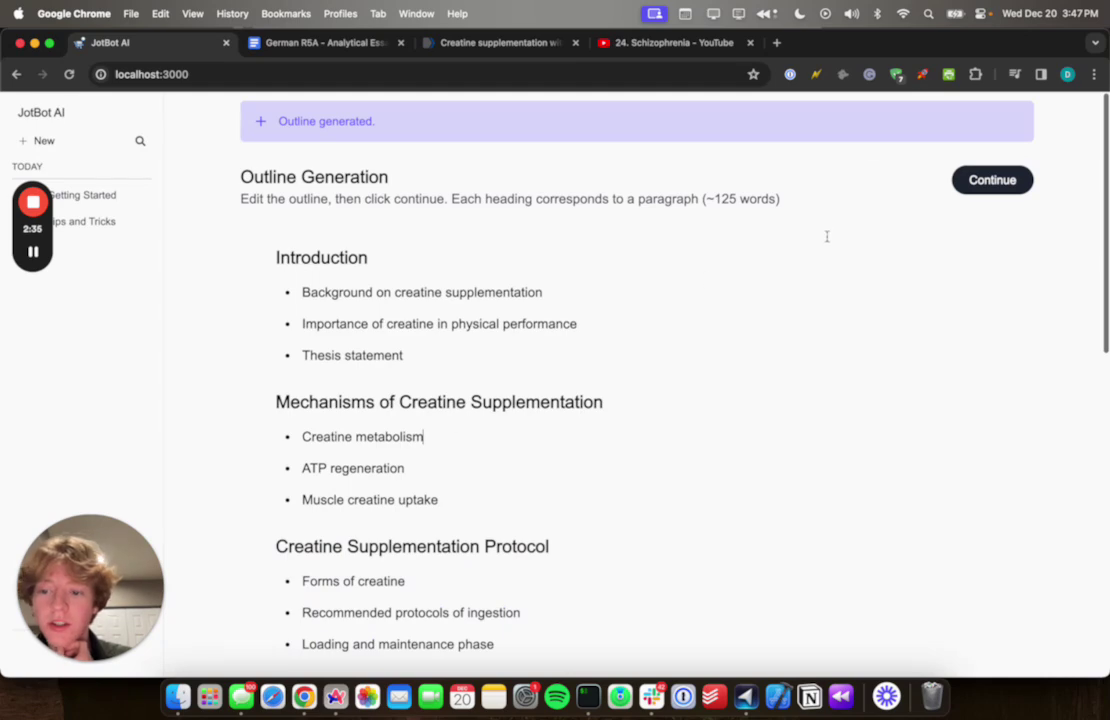
pyautogui.click(992, 181)
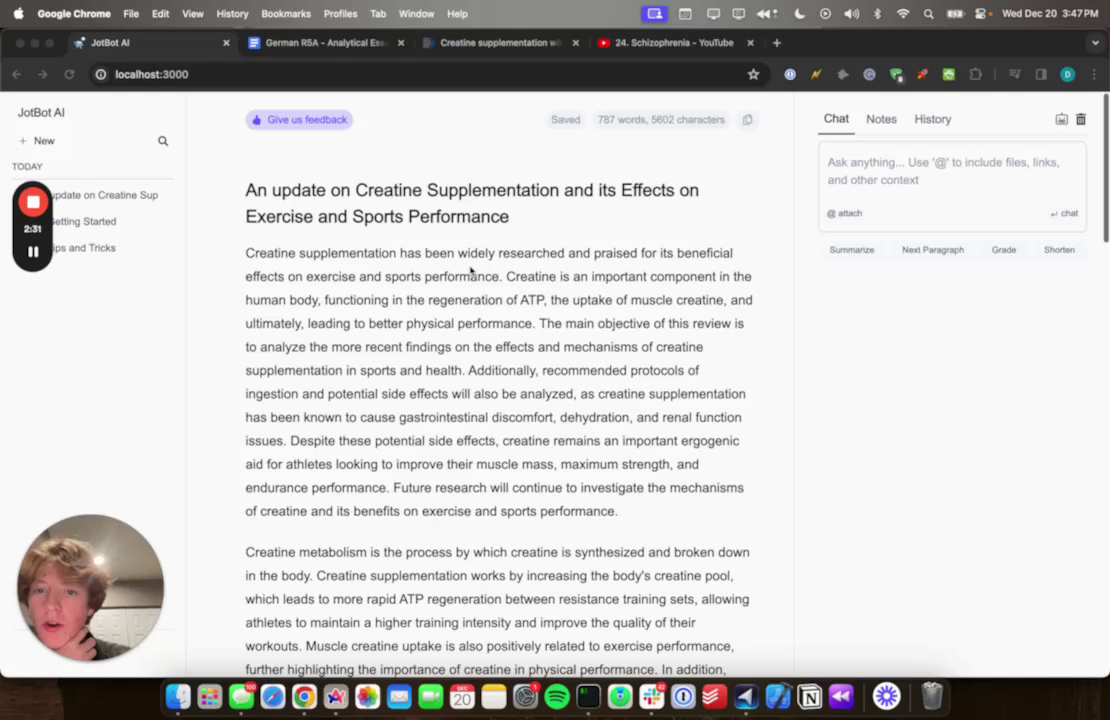
# Scroll down to check the conclusion and three-citation References list, then back up to the title.
pyautogui.scroll(-10, 420, 380)
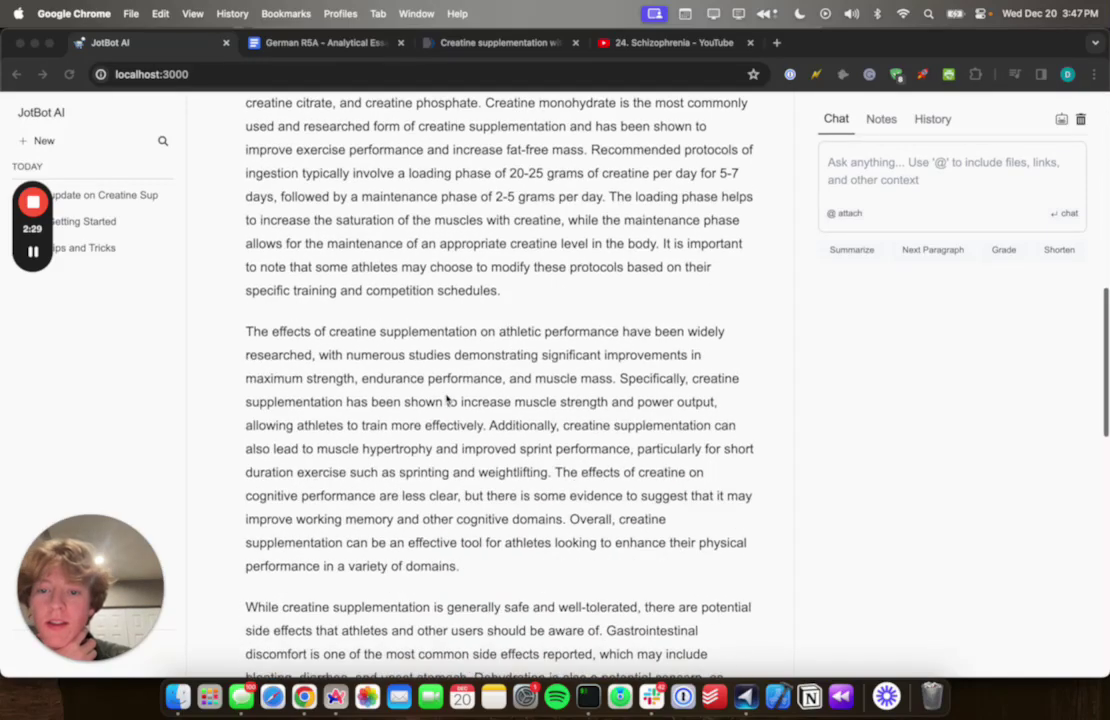
pyautogui.scroll(-15, 447, 398)
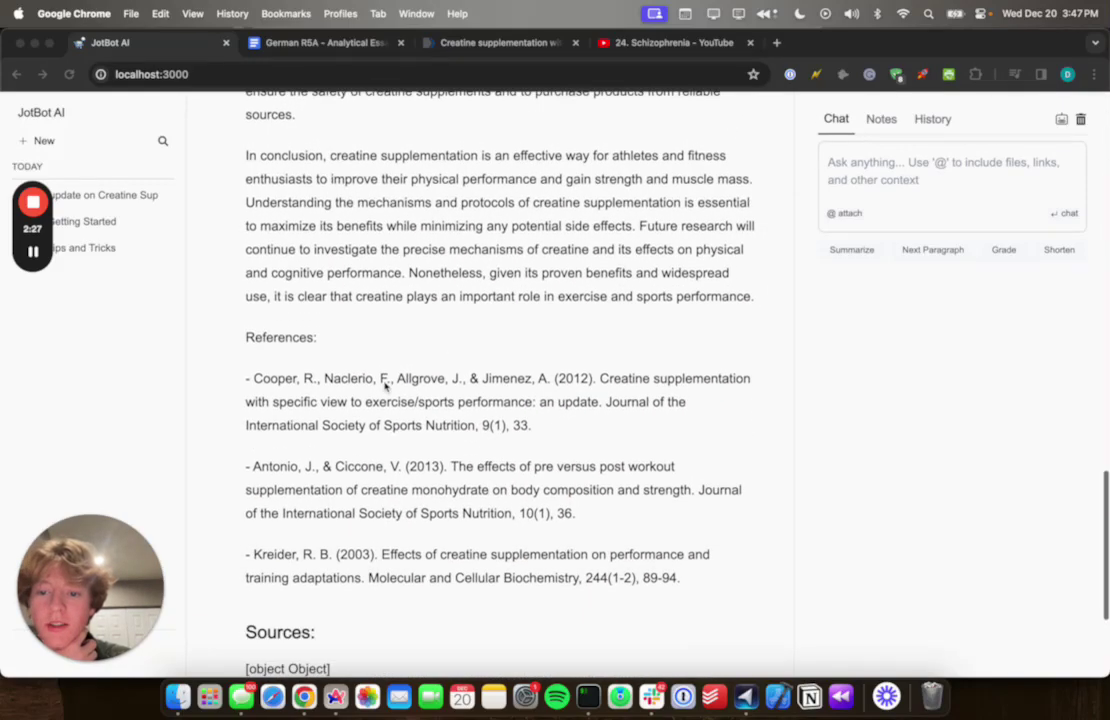
pyautogui.scroll(-3, 385, 388)
pyautogui.scroll(1, 364, 307)
pyautogui.scroll(5, 435, 432)
pyautogui.scroll(20, 435, 432)
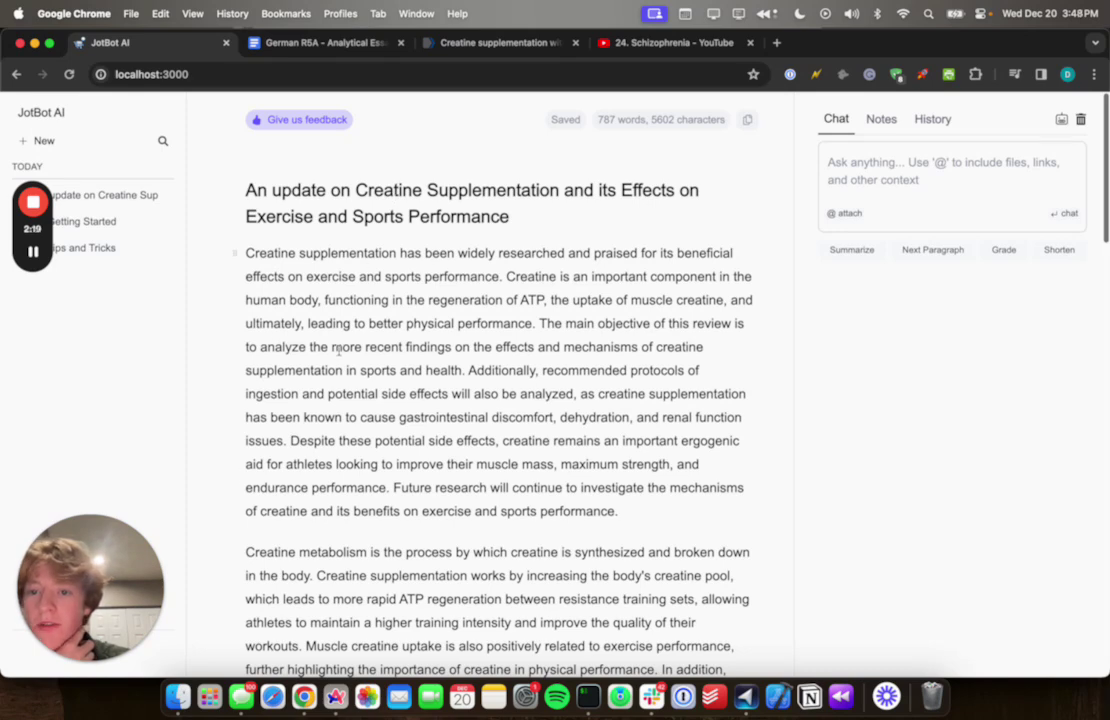
# Rewrite the introduction with the AI instruction 'make this shorter' and accept the replacement.
pyautogui.tripleClick(359, 299)
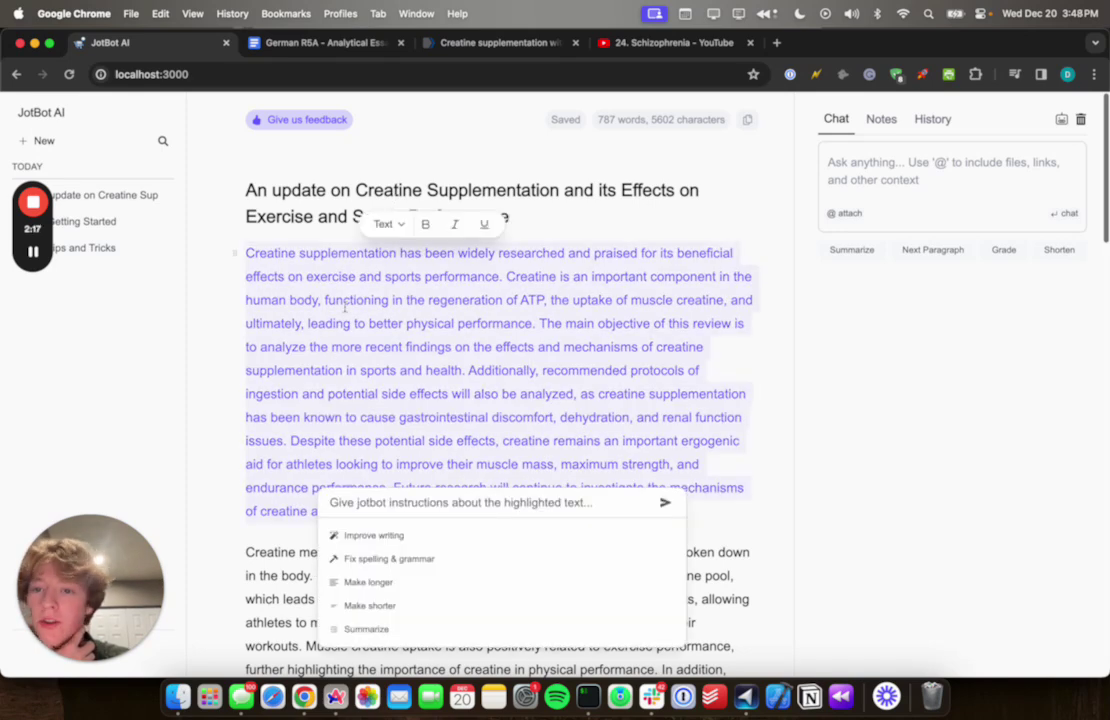
pyautogui.scroll(-2, 287, 163)
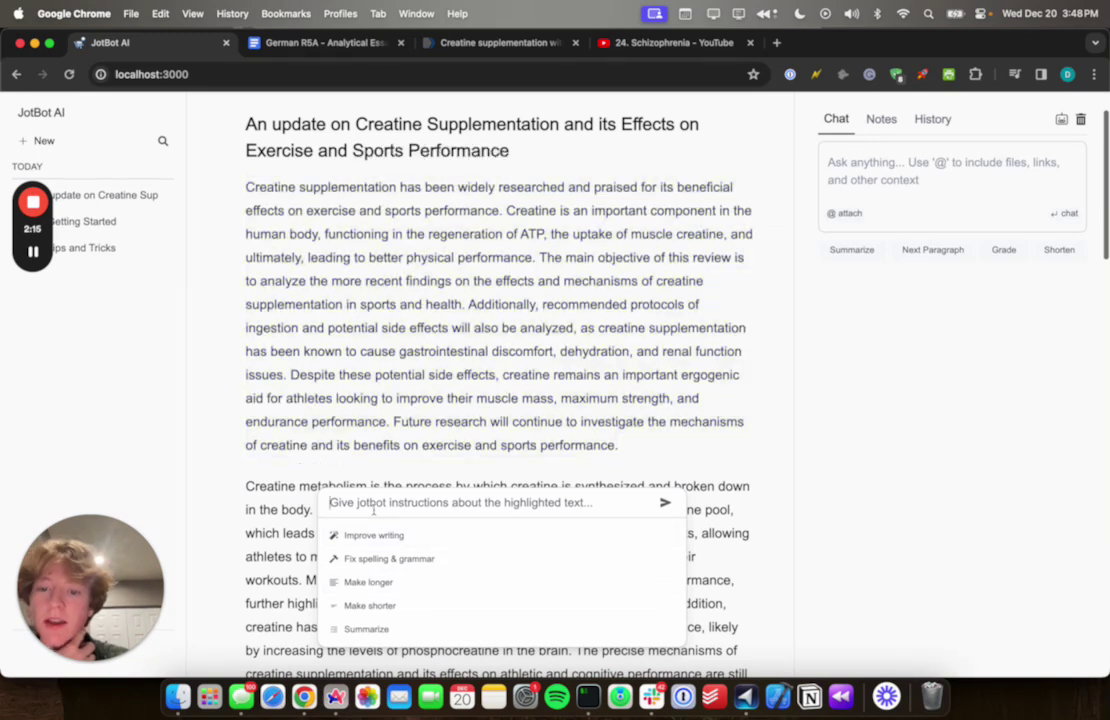
pyautogui.click(376, 500)
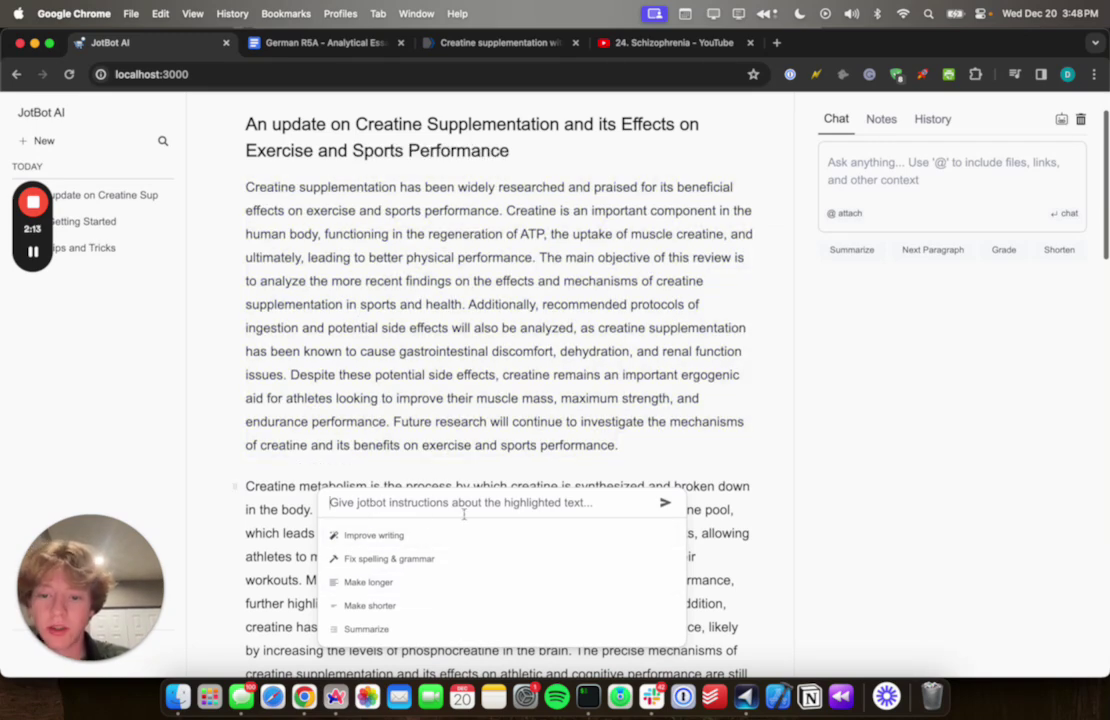
pyautogui.write('make this shorter')
pyautogui.press('Return')
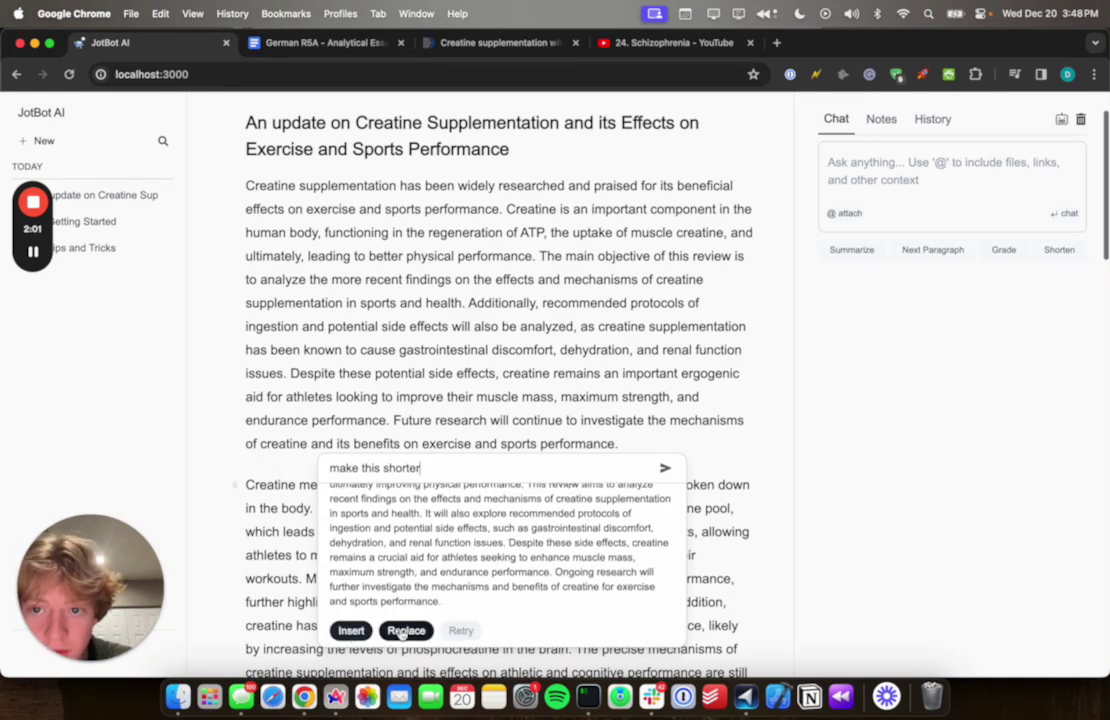
pyautogui.click(400, 631)
pyautogui.click(512, 277)
pyautogui.scroll(2, 512, 277)
pyautogui.click(608, 461)
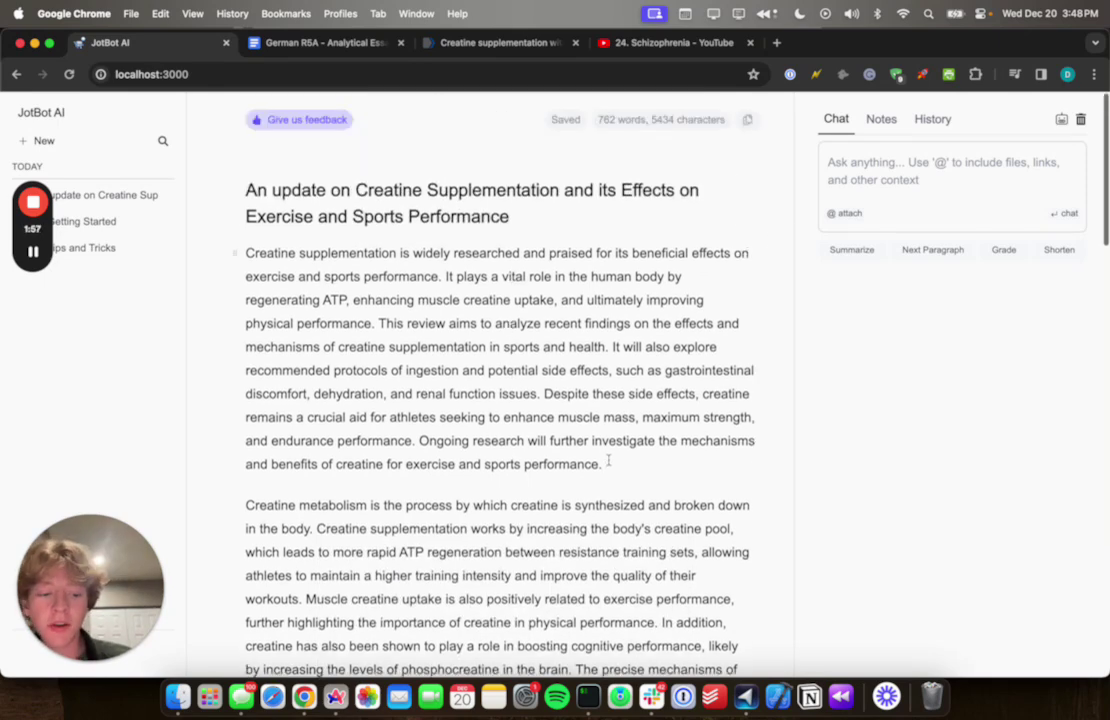
# Insert a new paragraph after the introduction and autocomplete it with '++' on recent creatine research.
pyautogui.press('Return')
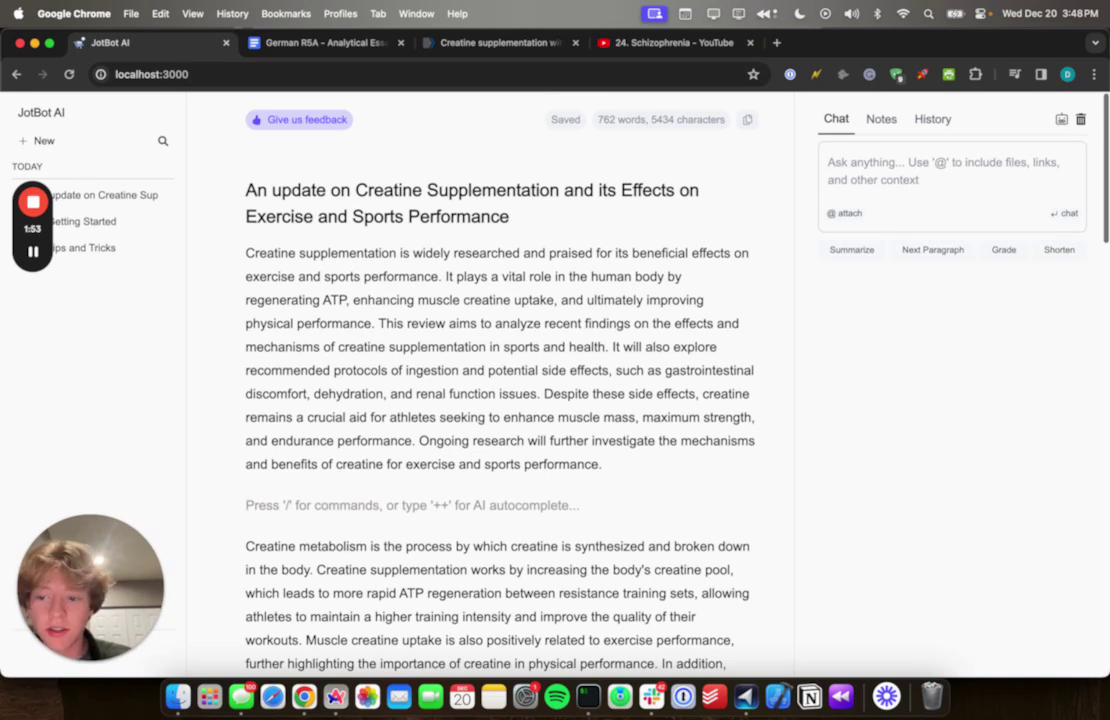
pyautogui.write('++')
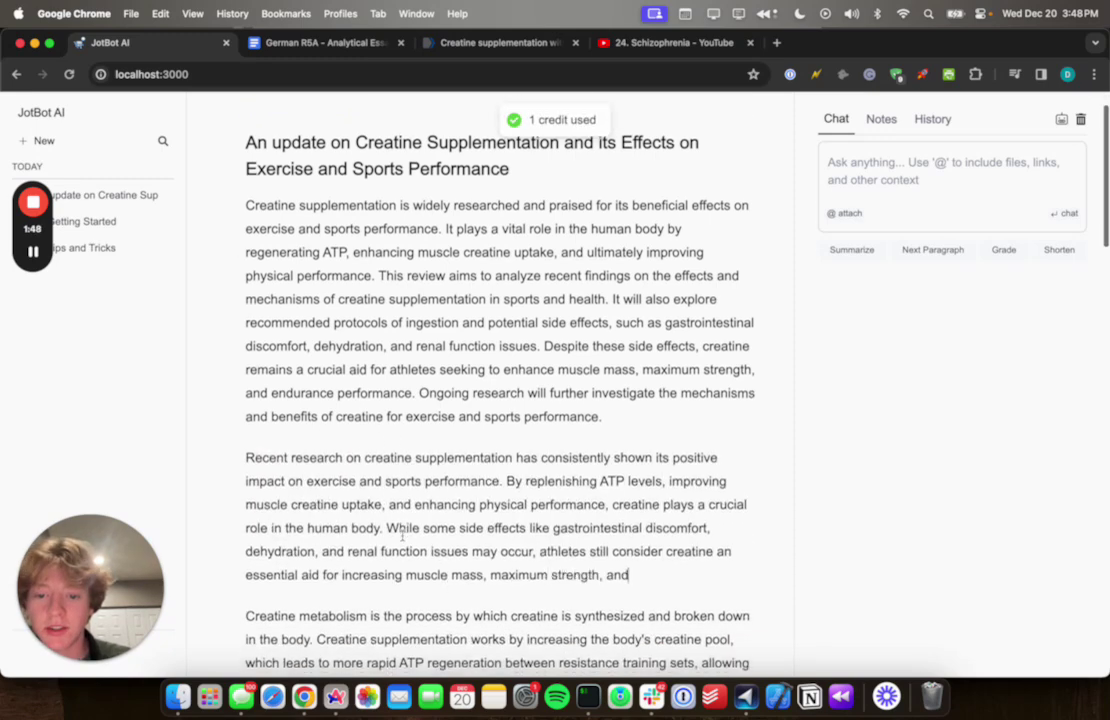
pyautogui.click(442, 440)
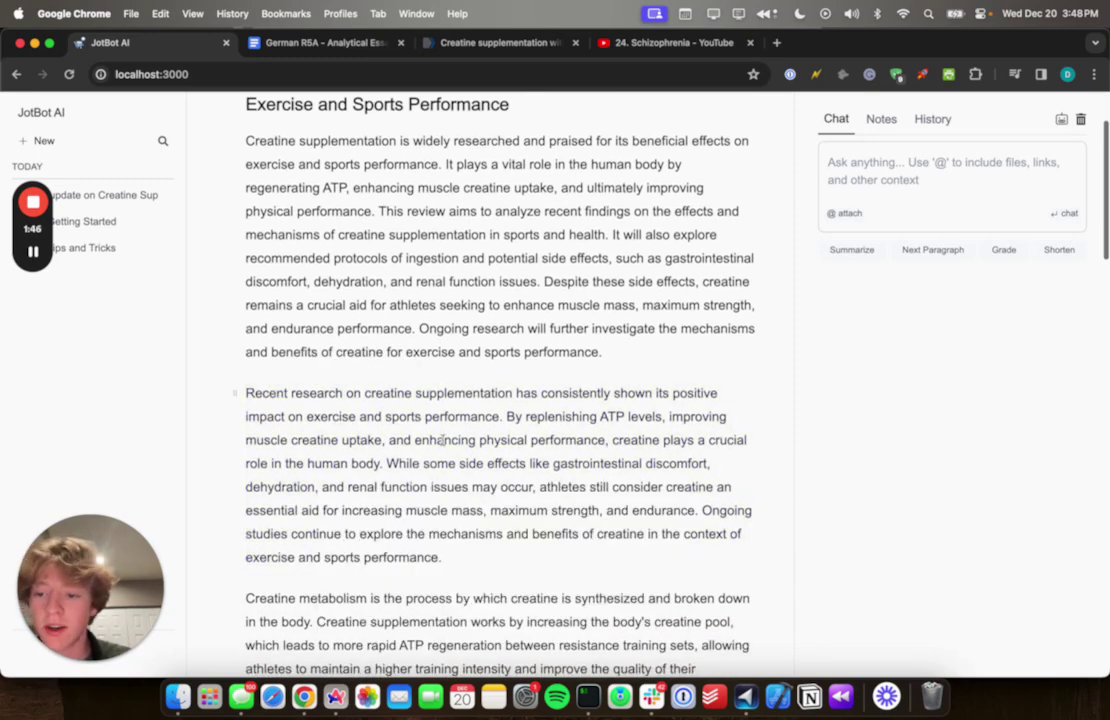
pyautogui.scroll(2, 612, 247)
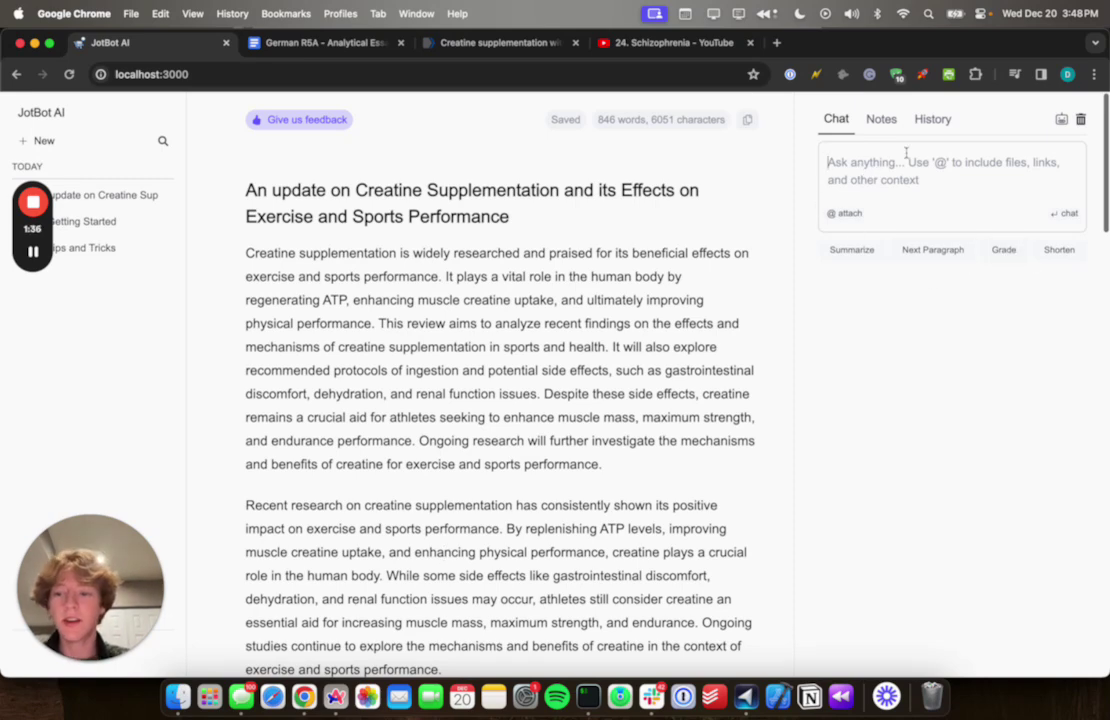
# Summarize the creatine essay as eight bullet points in the AI chat and copy them to the clipboard.
pyautogui.click(849, 250)
pyautogui.scroll(-5, 436, 286)
pyautogui.scroll(5, 410, 380)
pyautogui.scroll(-1, 384, 469)
pyautogui.scroll(1, 384, 469)
pyautogui.moveTo(864, 222); pyautogui.dragTo(944, 469)
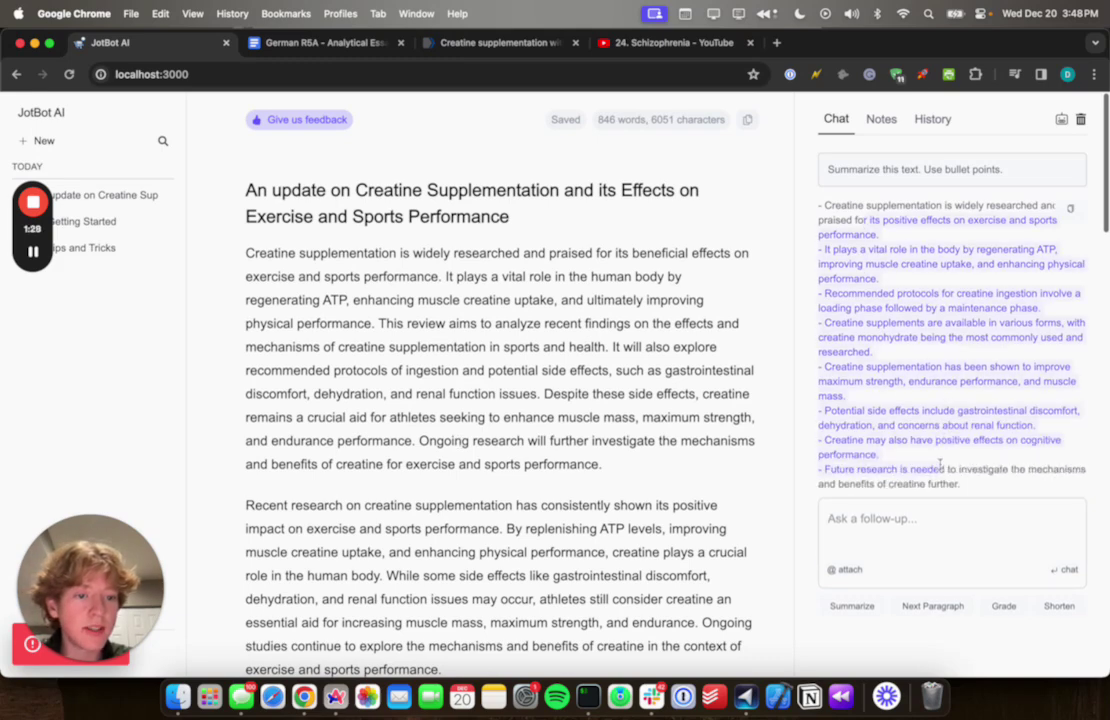
pyautogui.press('super+c')
pyautogui.click(878, 534)
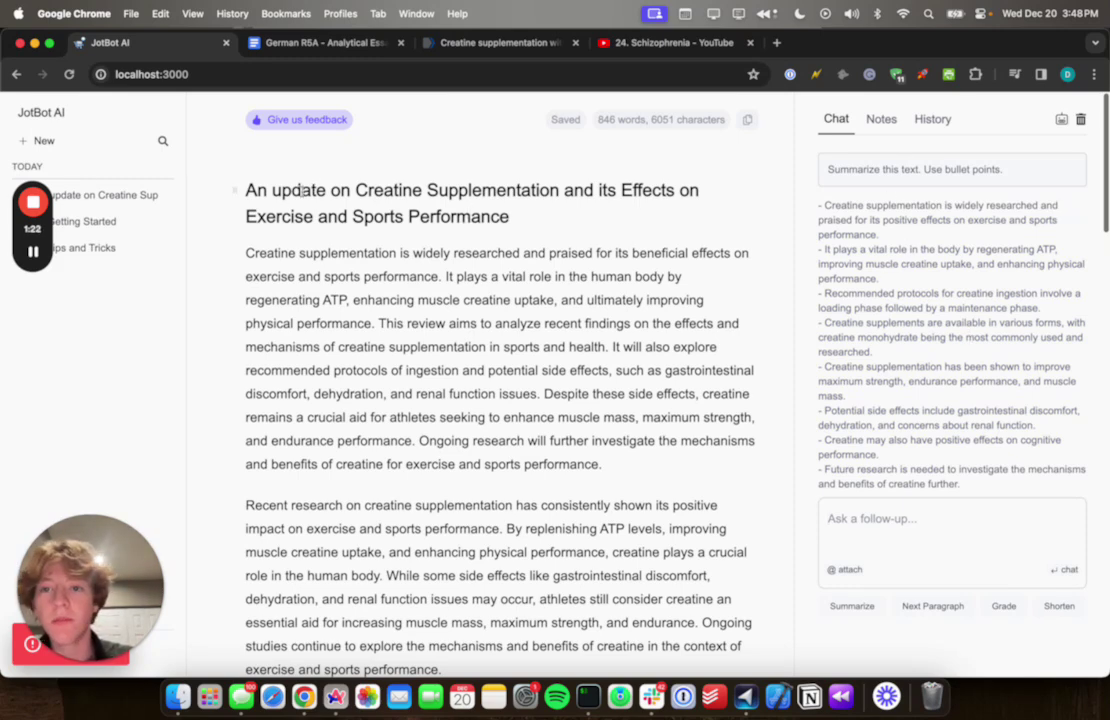
# Start a new blank Untitled document and show its Notes panel for audio or YouTube transcription.
pyautogui.moveTo(284, 190); pyautogui.dragTo(640, 191)
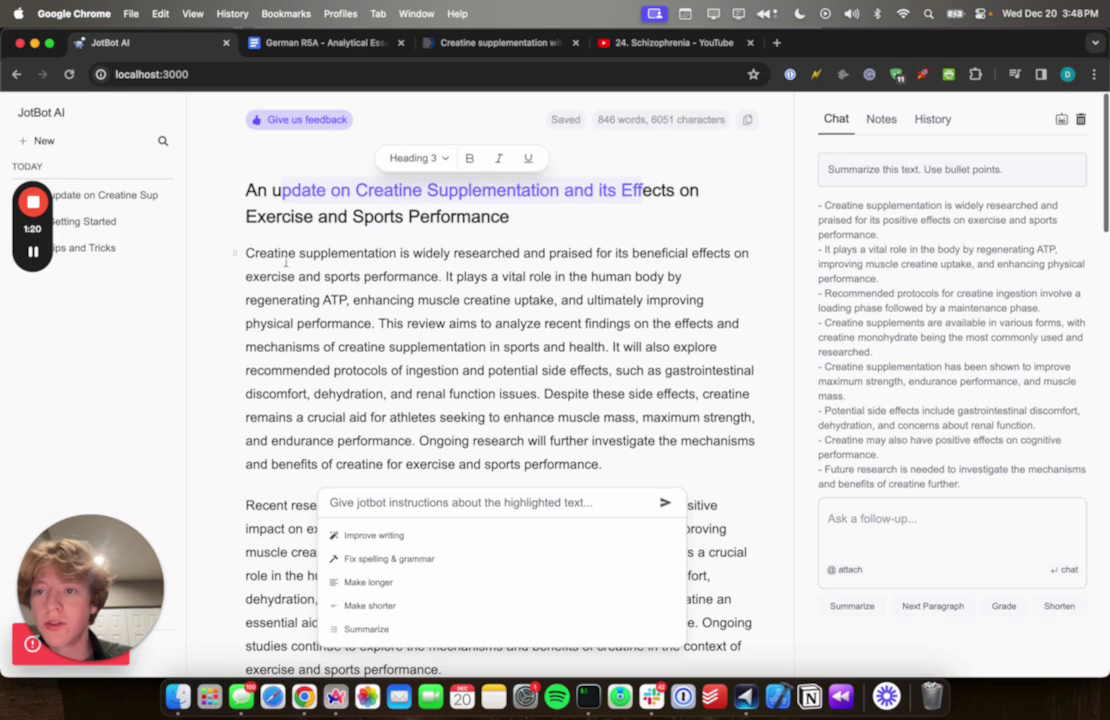
pyautogui.click(278, 216)
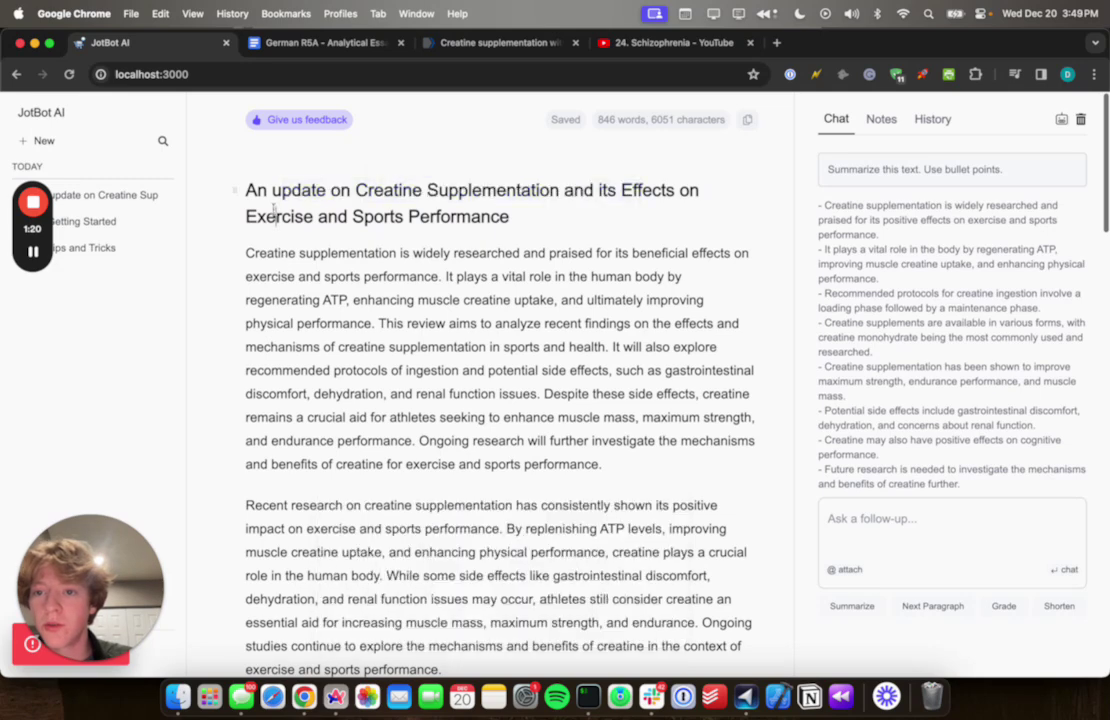
pyautogui.click(44, 116)
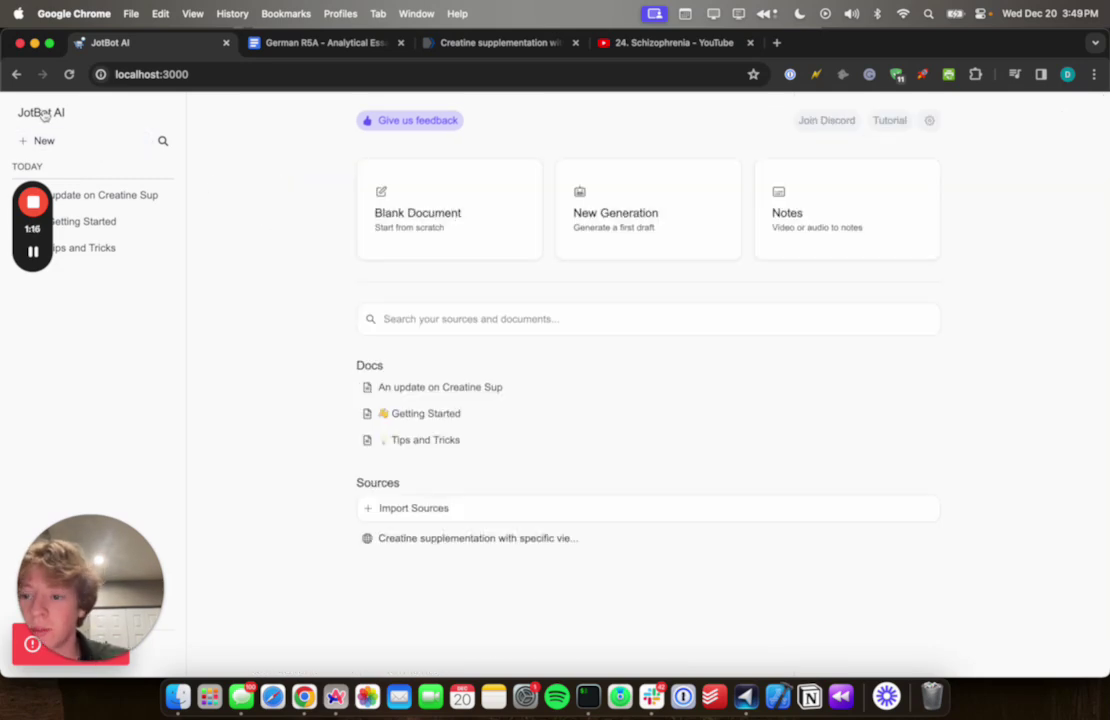
pyautogui.click(432, 216)
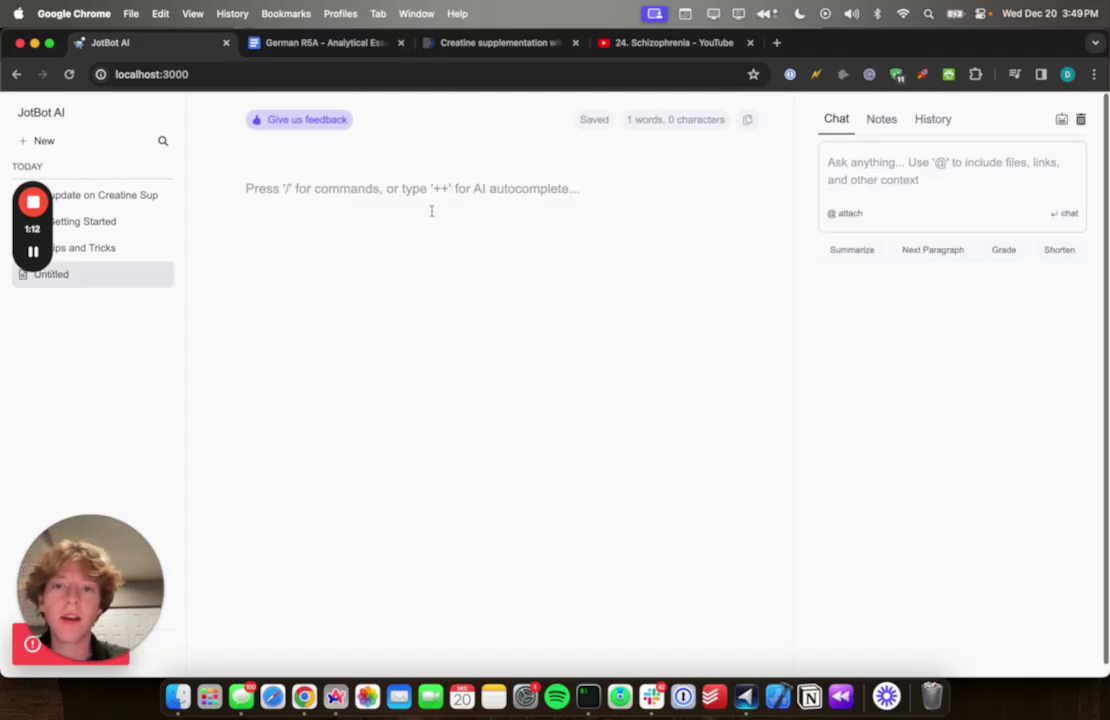
pyautogui.click(883, 122)
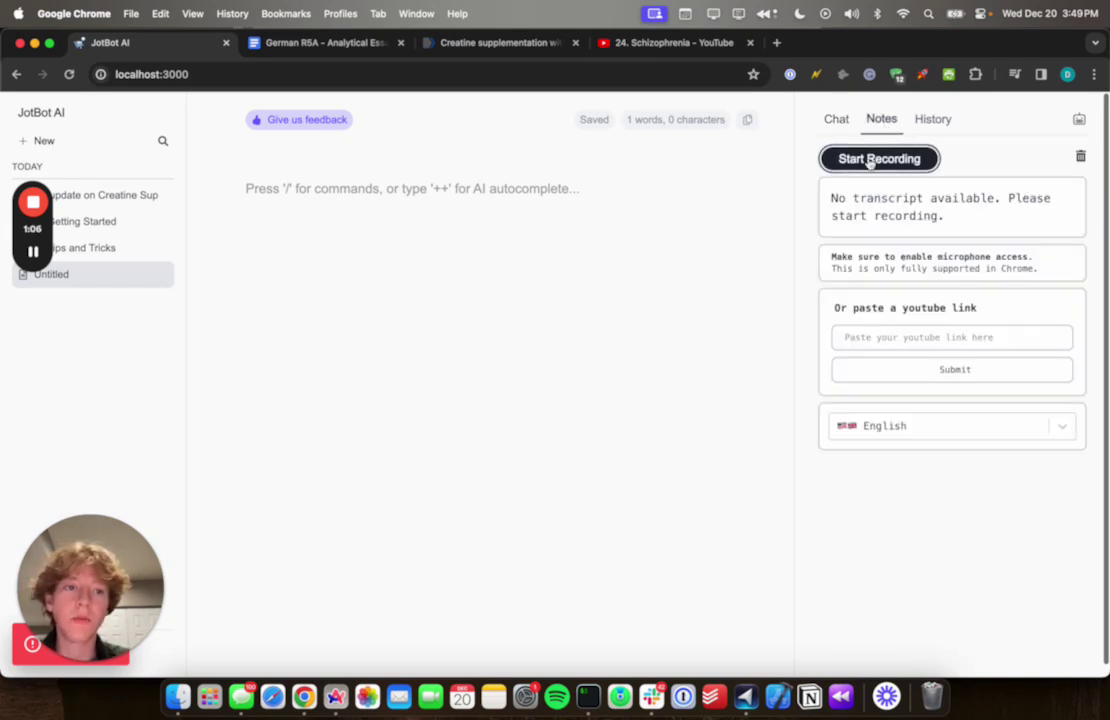
# Record a live transcription, typing '- Transcription uses mic to transcri', then stop it to generate notes.
pyautogui.click(870, 160)
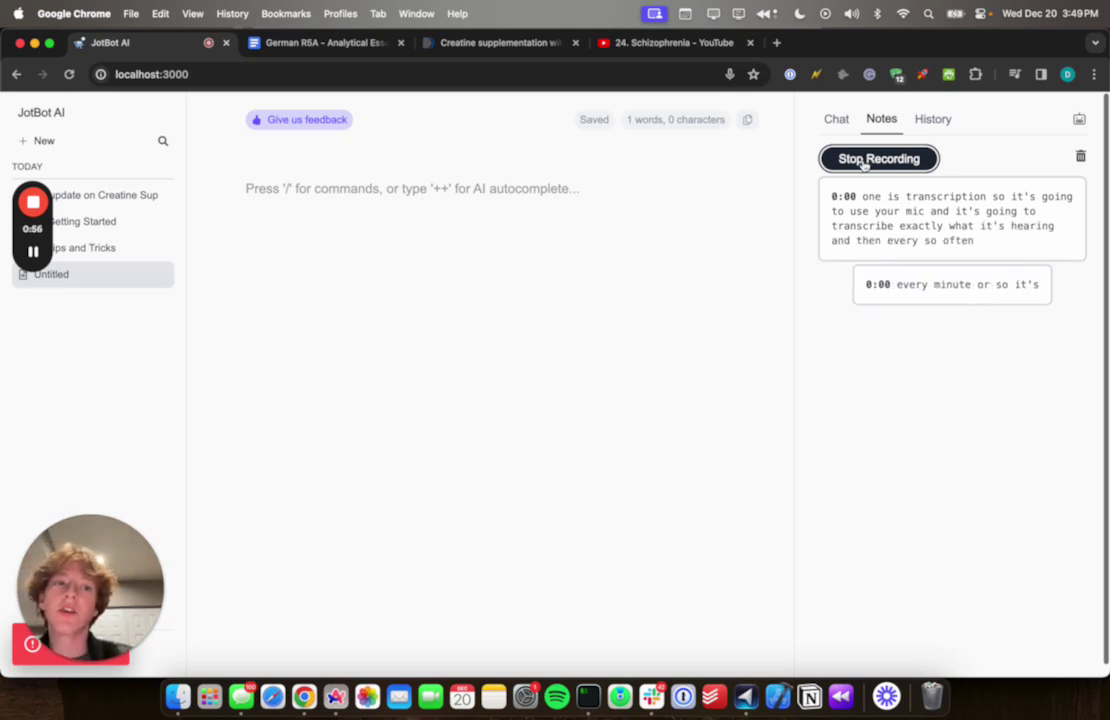
pyautogui.write("- Transcription uses mic to transcribe exactly what it's hearing")
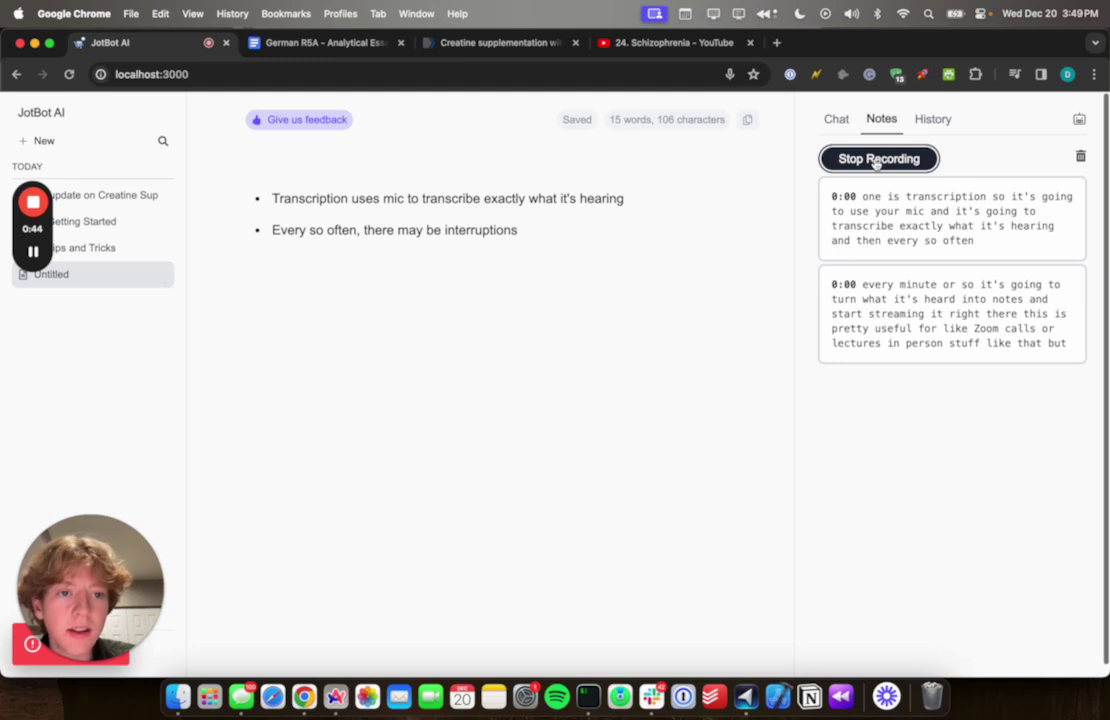
pyautogui.click(876, 160)
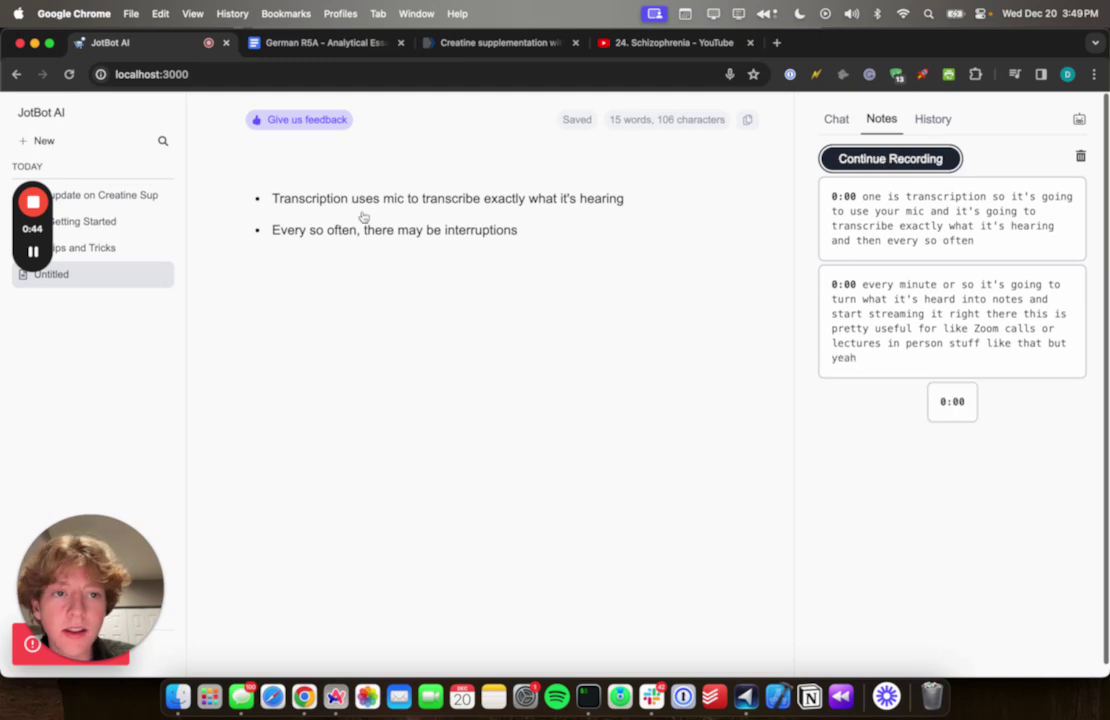
# From the JotBot home page, start a second Untitled document from the Notes card.
pyautogui.click(40, 116)
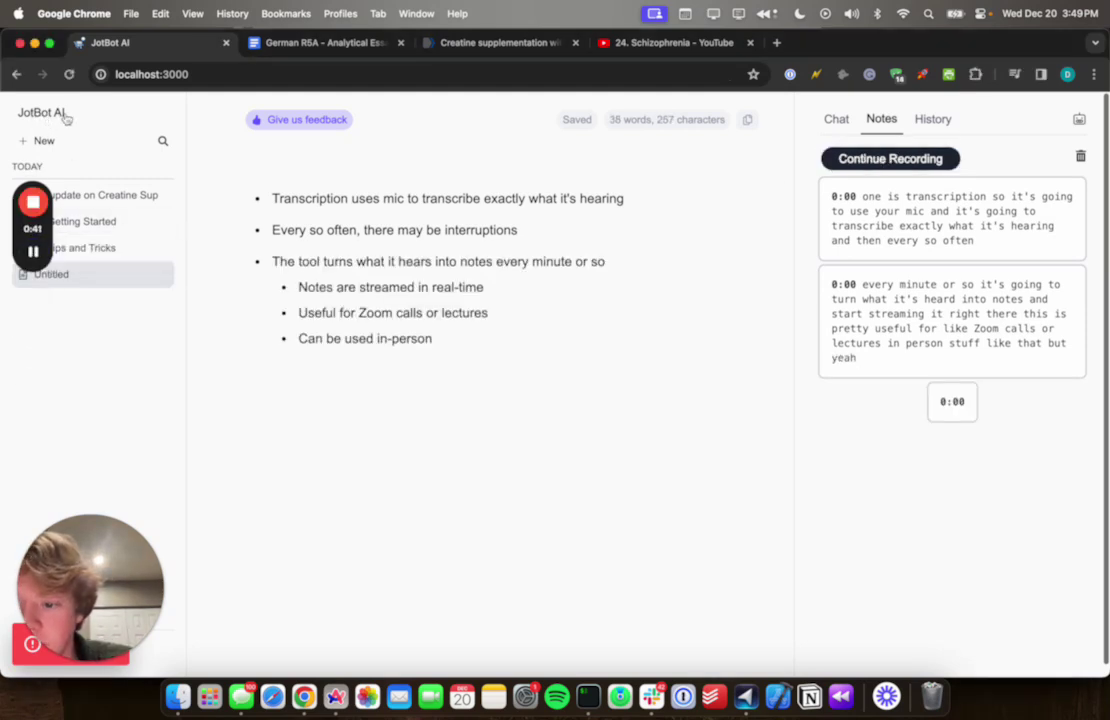
pyautogui.click(50, 118)
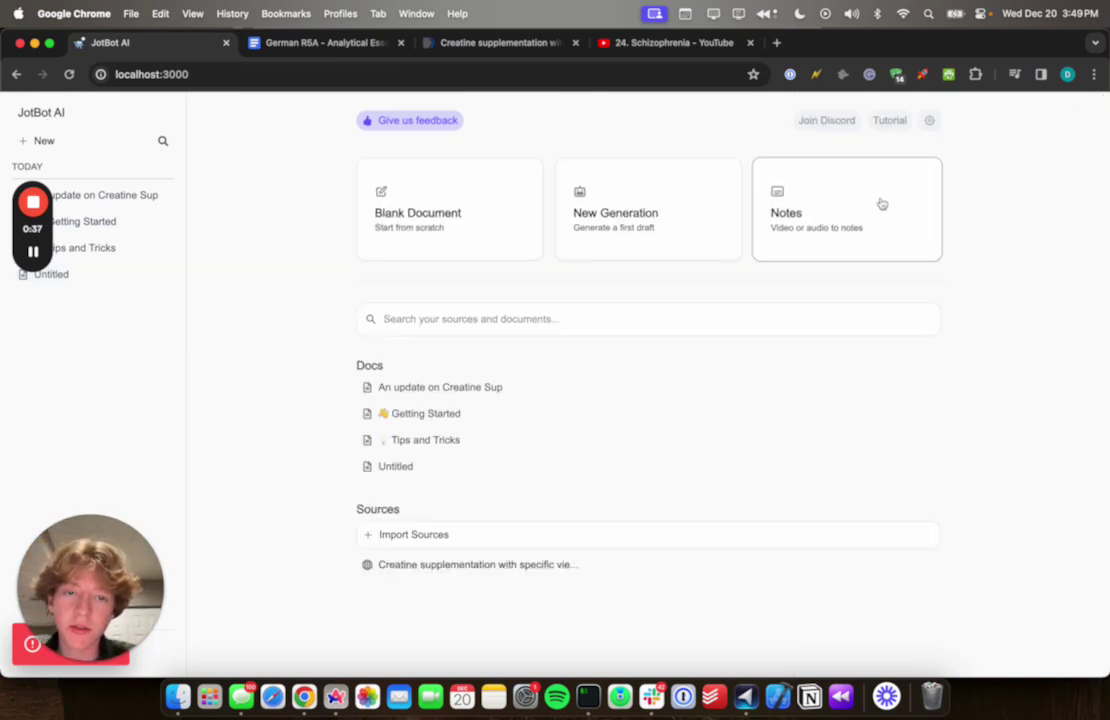
pyautogui.click(830, 225)
# Copy the Schizophrenia lecture's web address from the YouTube tab.
pyautogui.click(657, 43)
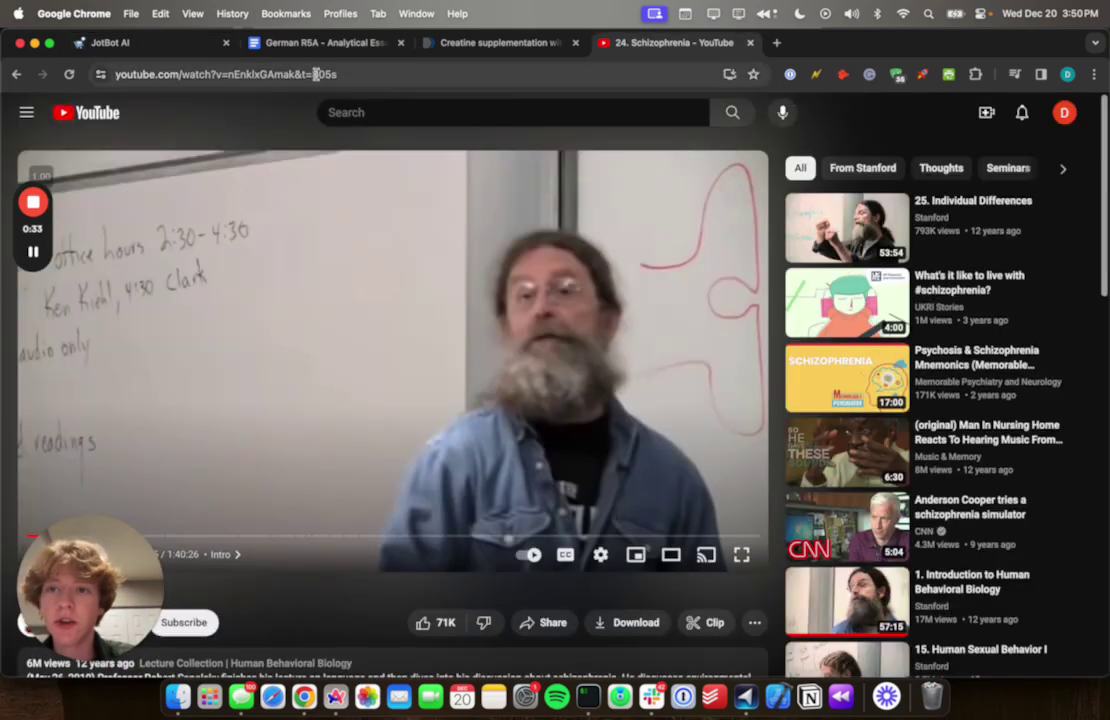
pyautogui.click(315, 74)
pyautogui.rightClick(315, 74)
pyautogui.click(303, 172)
# Paste the lecture link into JotBot's YouTube link field, keeping English as the transcript language.
pyautogui.click(115, 43)
pyautogui.click(895, 340)
pyautogui.rightClick(897, 345)
pyautogui.click(917, 447)
pyautogui.click(917, 434)
pyautogui.click(940, 437)
# Submit the lecture link and review the generated 301-word 'Symptoms of Schizophrenia' notes with demographics and dopamine sections.
pyautogui.click(919, 370)
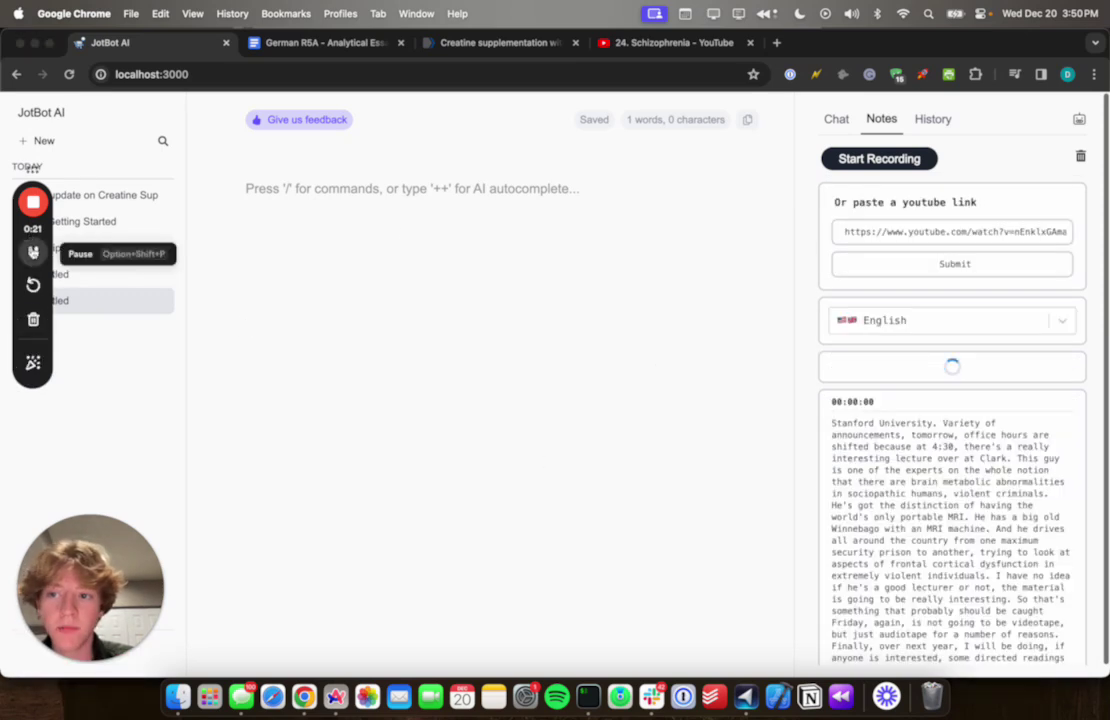
pyautogui.scroll(-10, 386, 427)
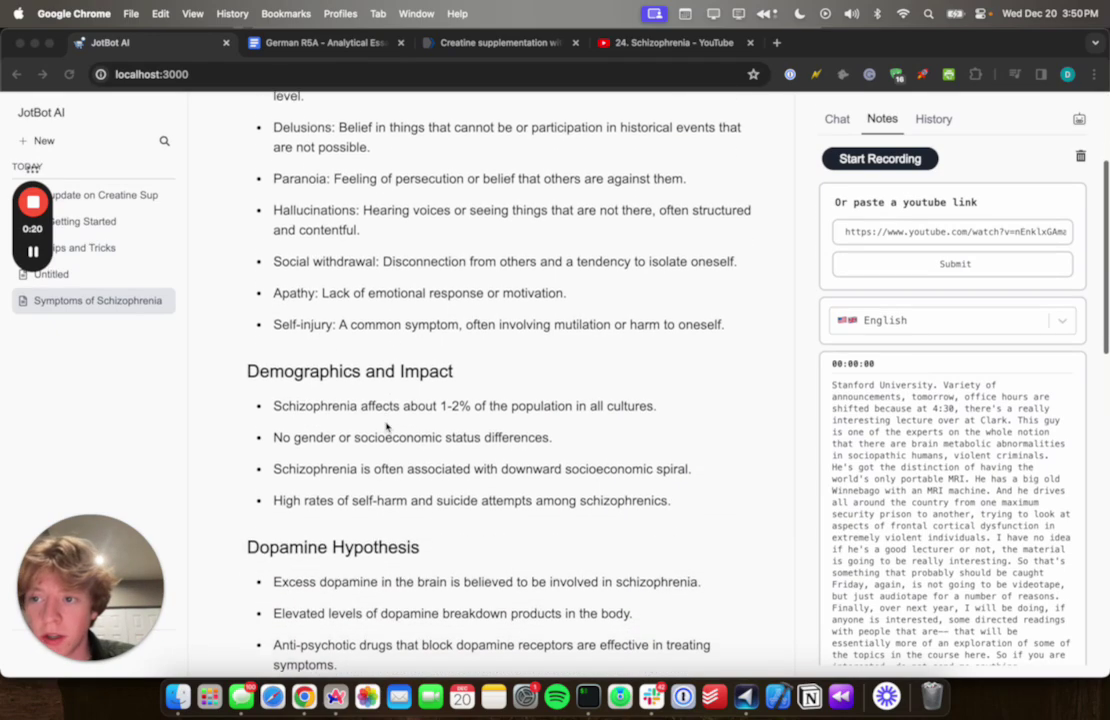
pyautogui.scroll(-6, 386, 427)
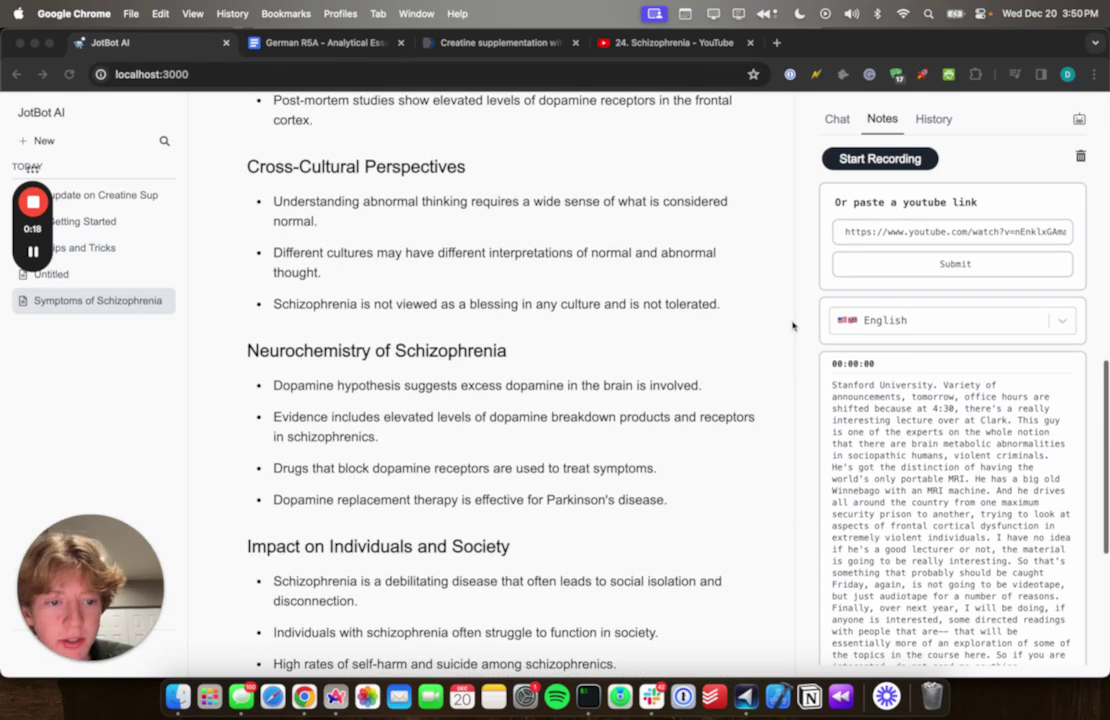
pyautogui.scroll(-7, 625, 340)
pyautogui.scroll(20, 624, 340)
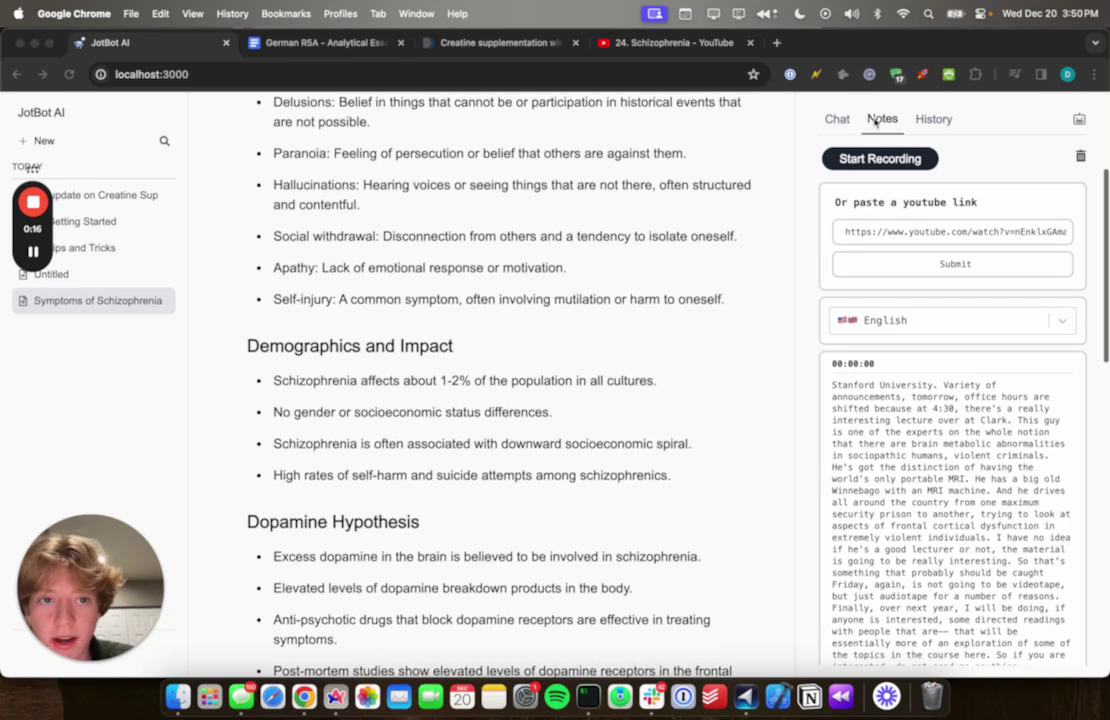
pyautogui.click(876, 121)
pyautogui.click(837, 120)
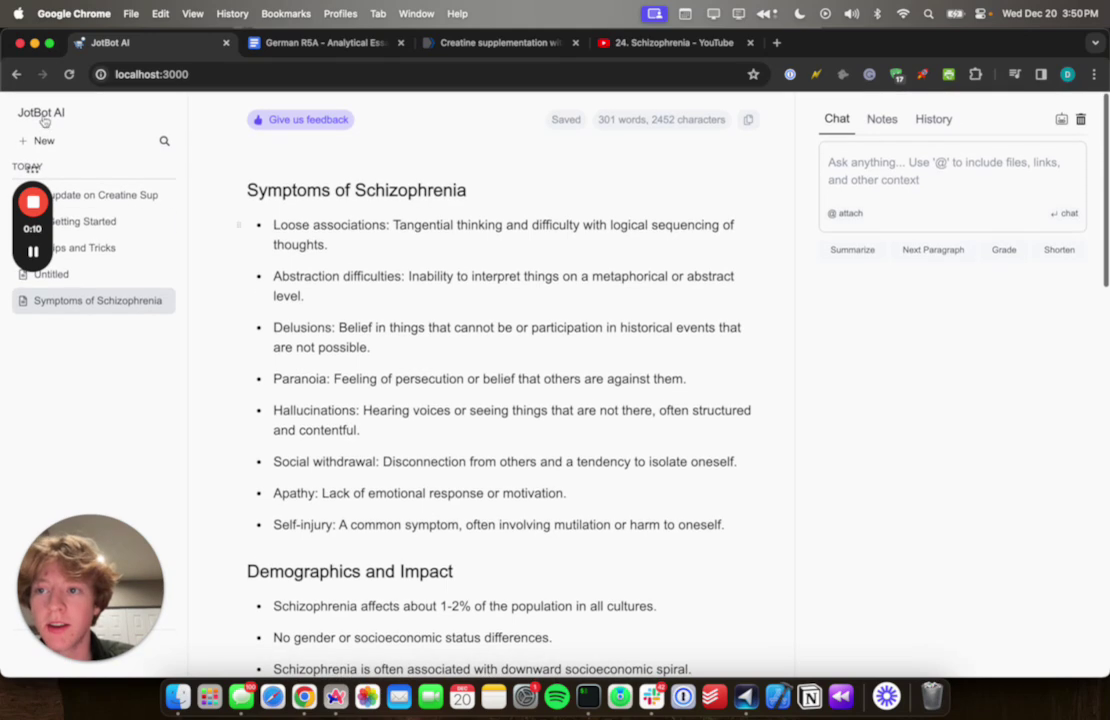
# Go back to the JotBot home page listing five docs, including Symptoms of Schizophrenia.
pyautogui.click(44, 118)
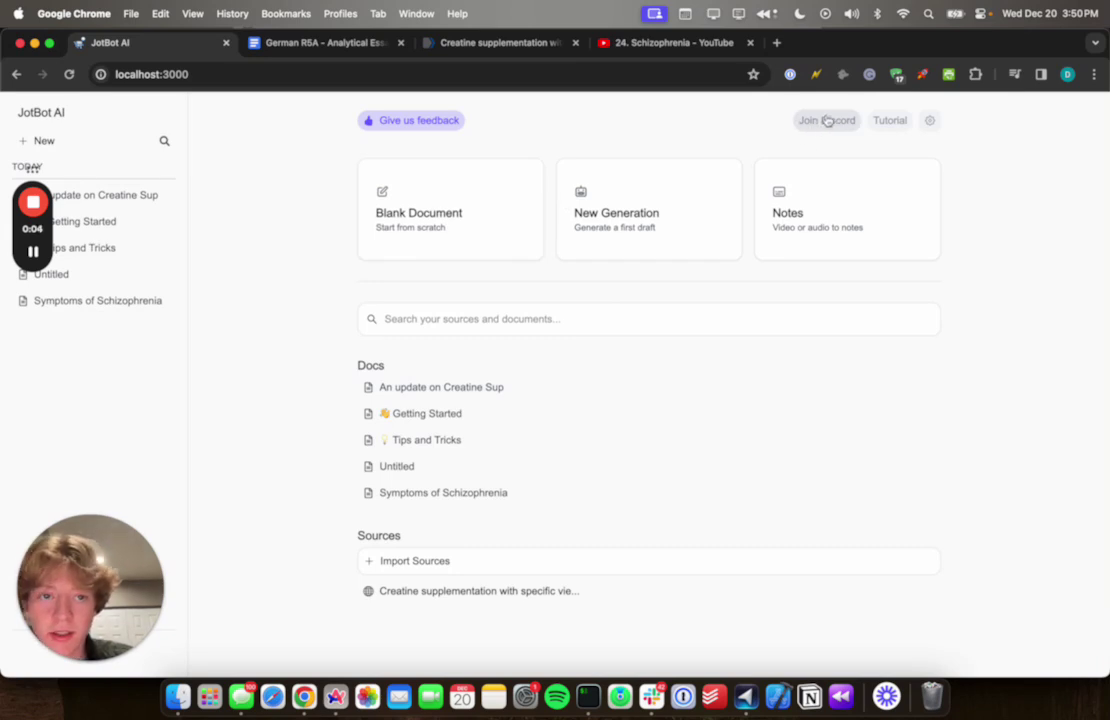
pyautogui.moveTo(25, 193)
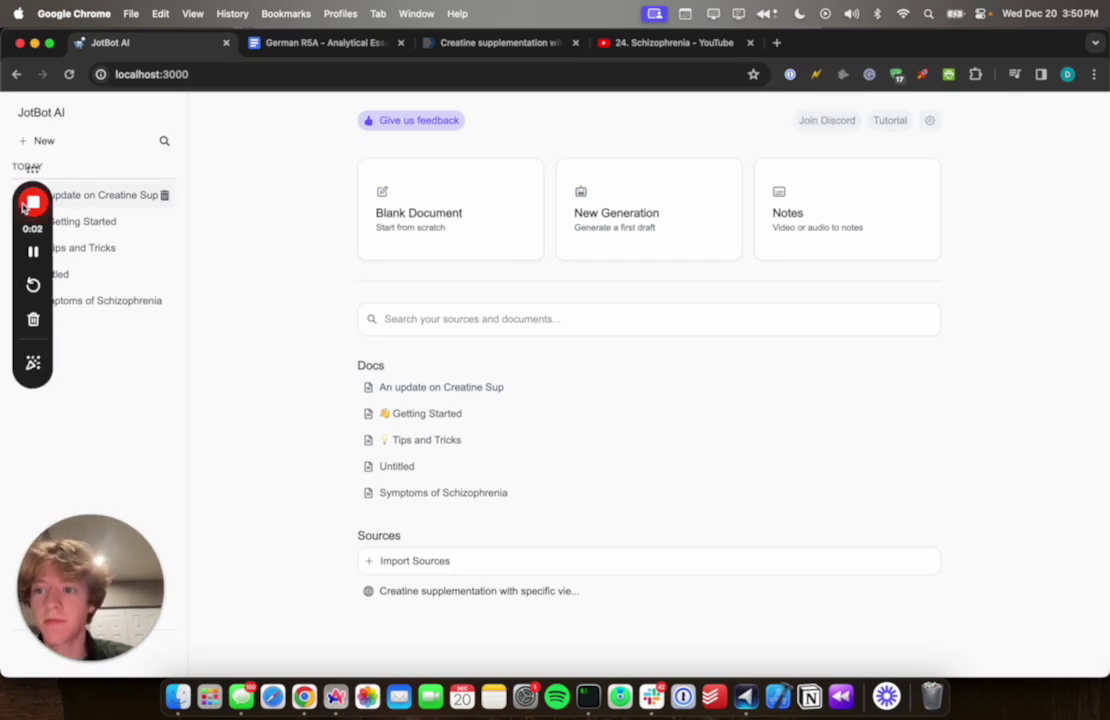